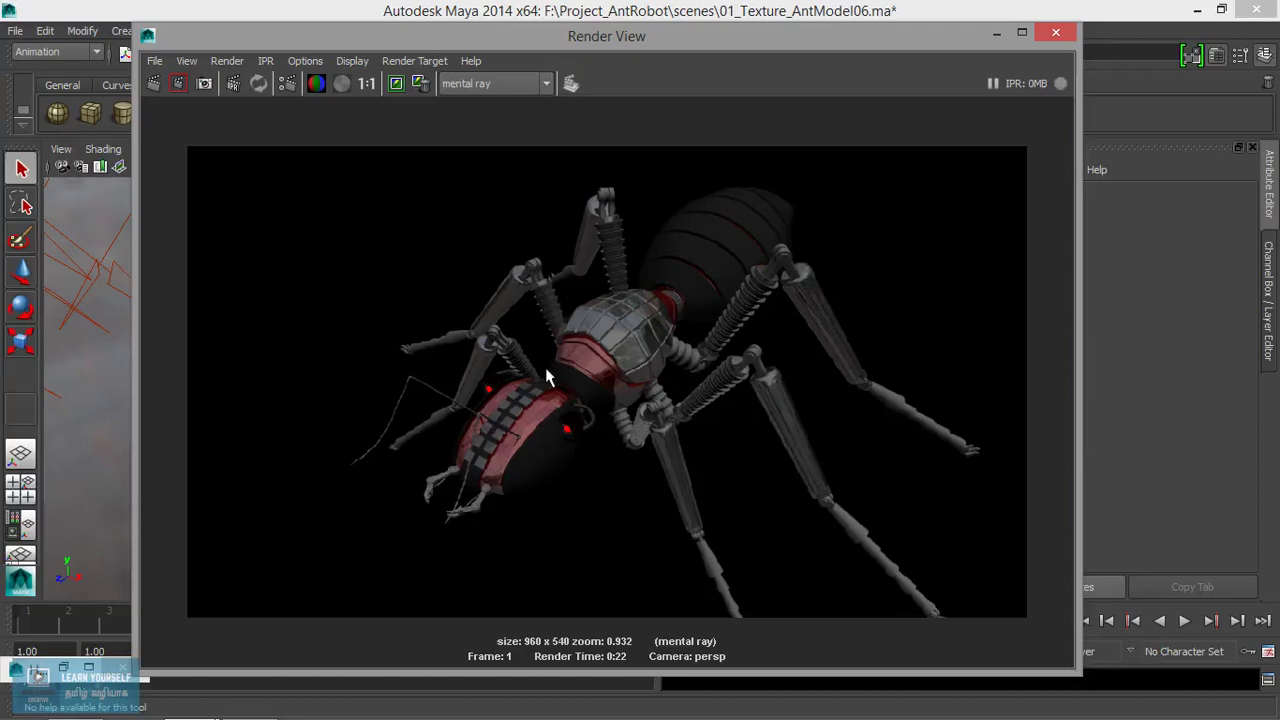
Step: Minimize the Render View, select the FootUpper_a01 bellows and start Assign New Material for it
left_click(996, 36)
scroll(540, 480, "up", 5)
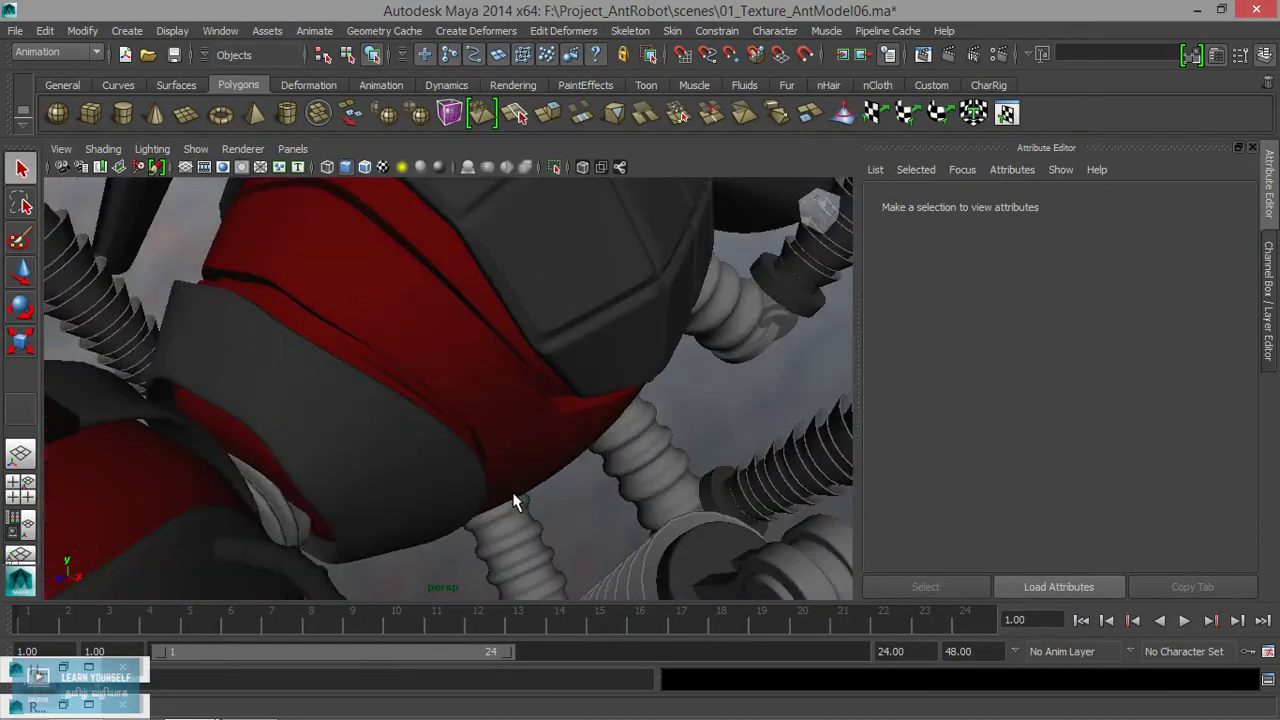
scroll(544, 516, "up", 3)
mouse_move(524, 395)
left_mouse_down("alt")
mouse_move(571, 451)
mouse_move(634, 434)
mouse_move(588, 449)
mouse_move(502, 434)
left_mouse_up("alt")
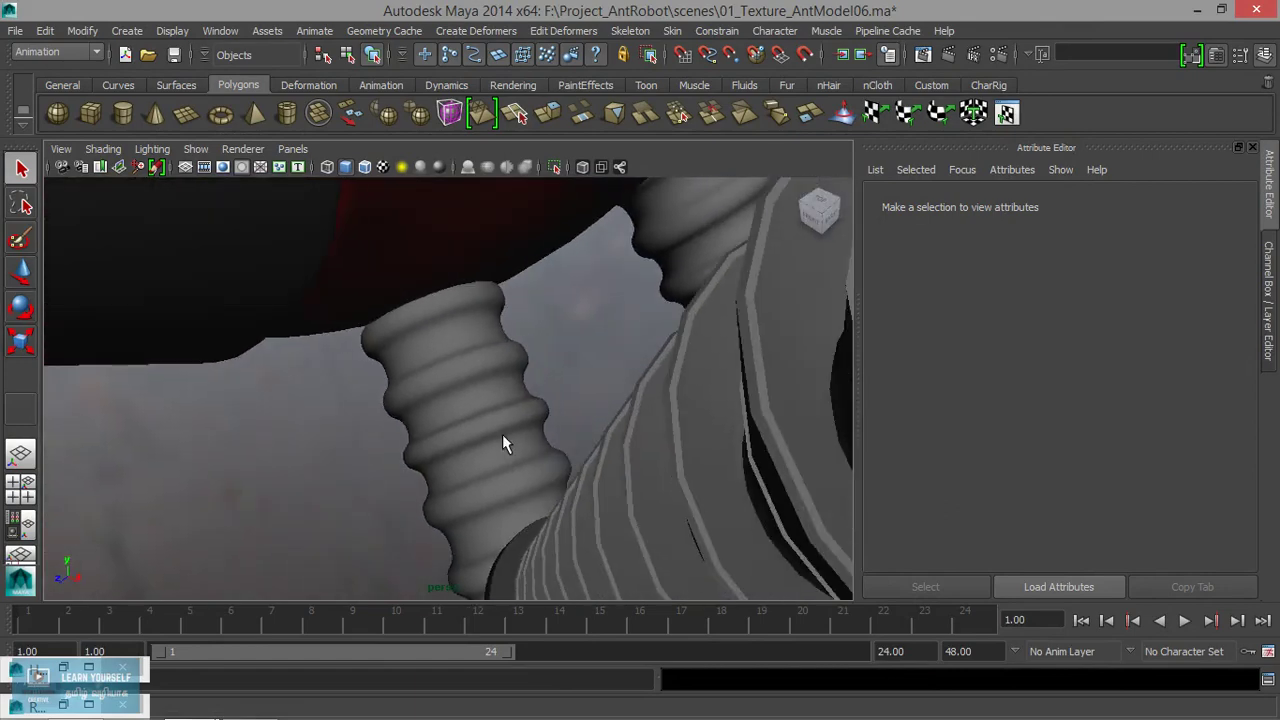
left_click(483, 429)
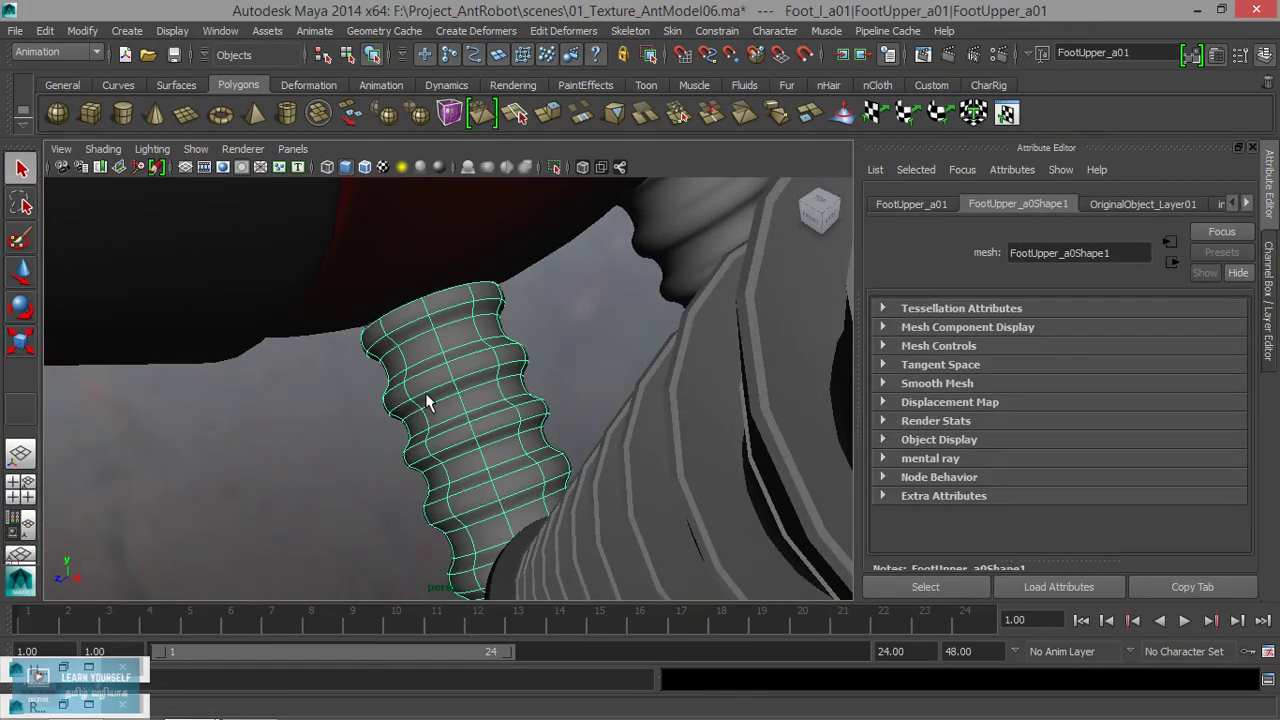
right_click_drag(480, 371, 446, 629)
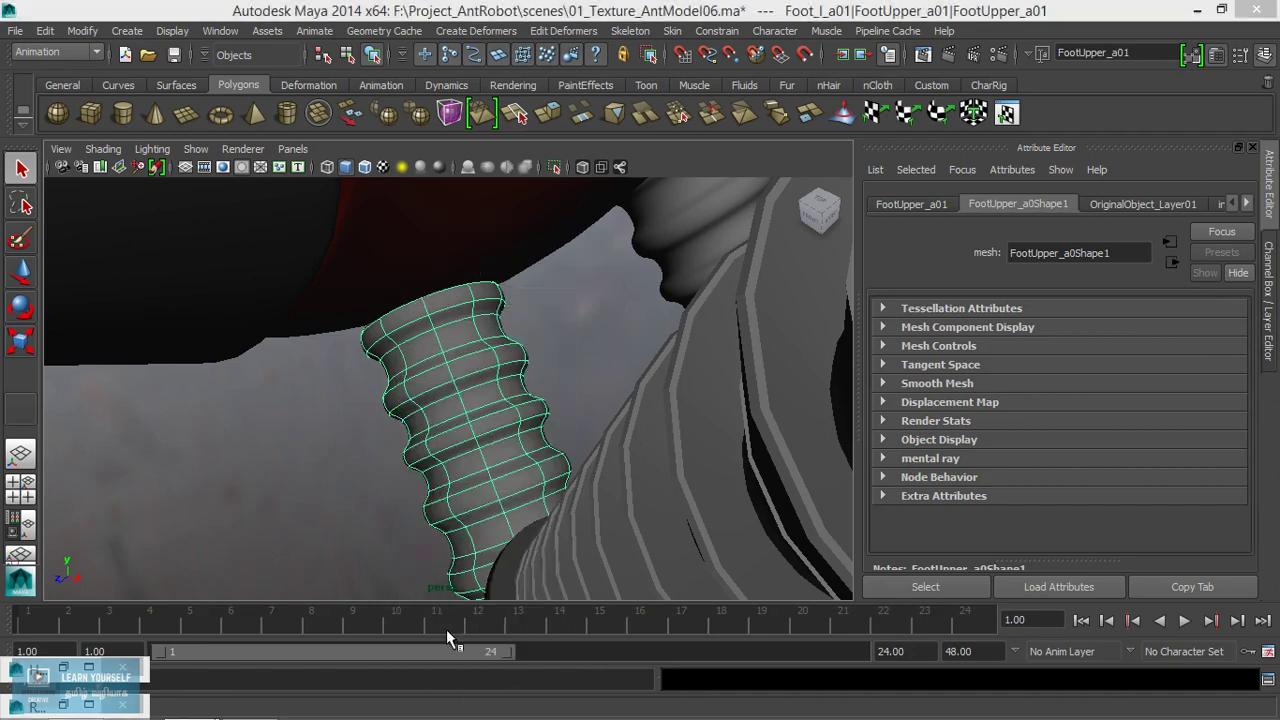
left_click(459, 234)
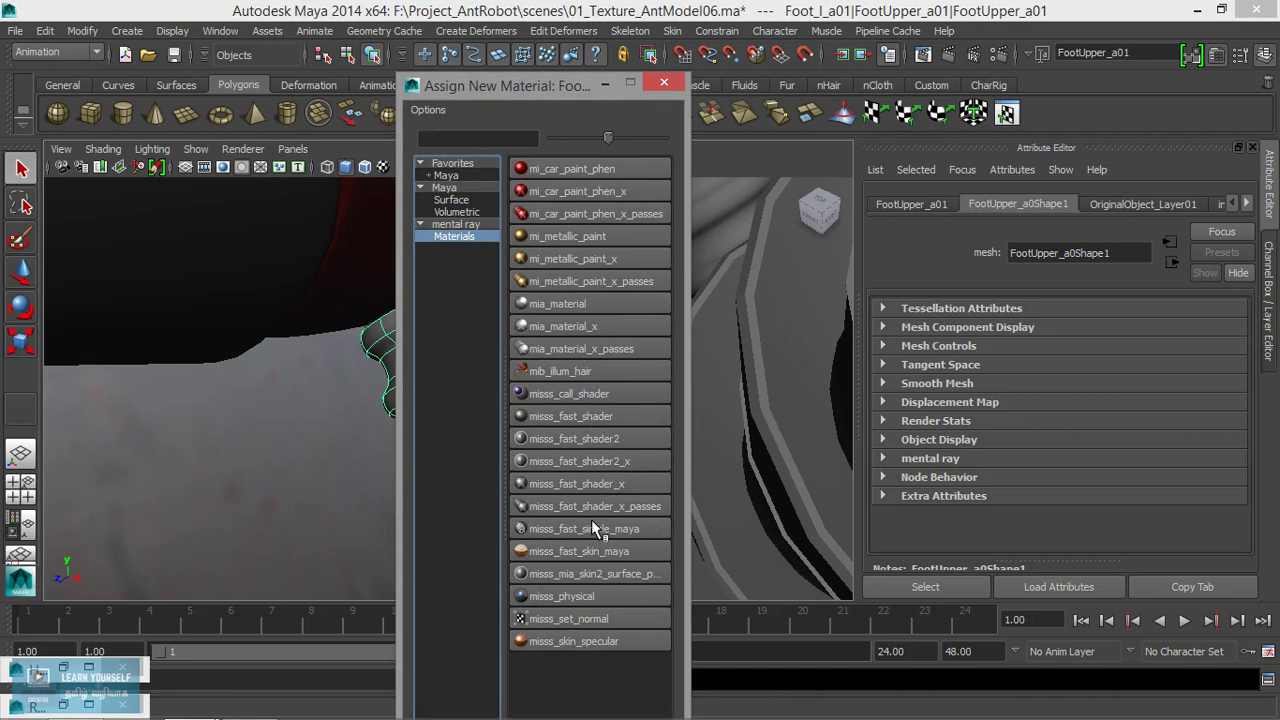
Step: Give the bellows a mia_material_x_passes named RubberMat02 with the Rubber preset
left_click(604, 349)
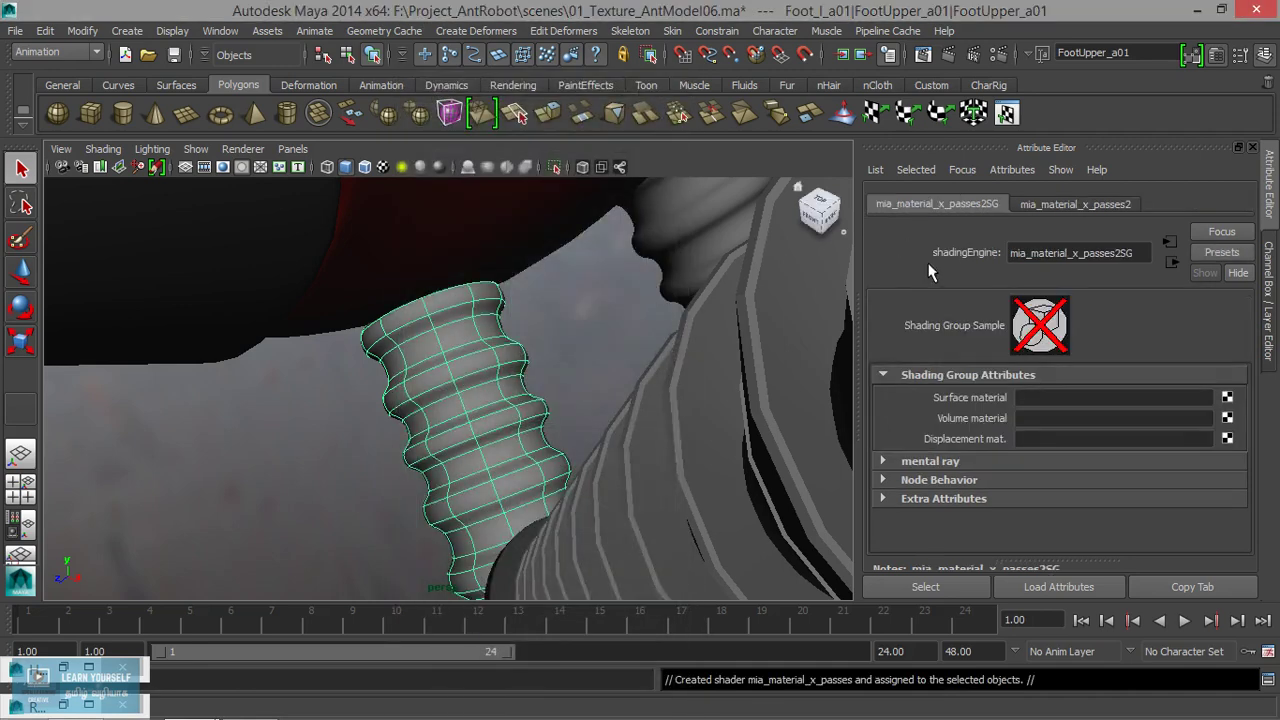
left_click(1080, 205)
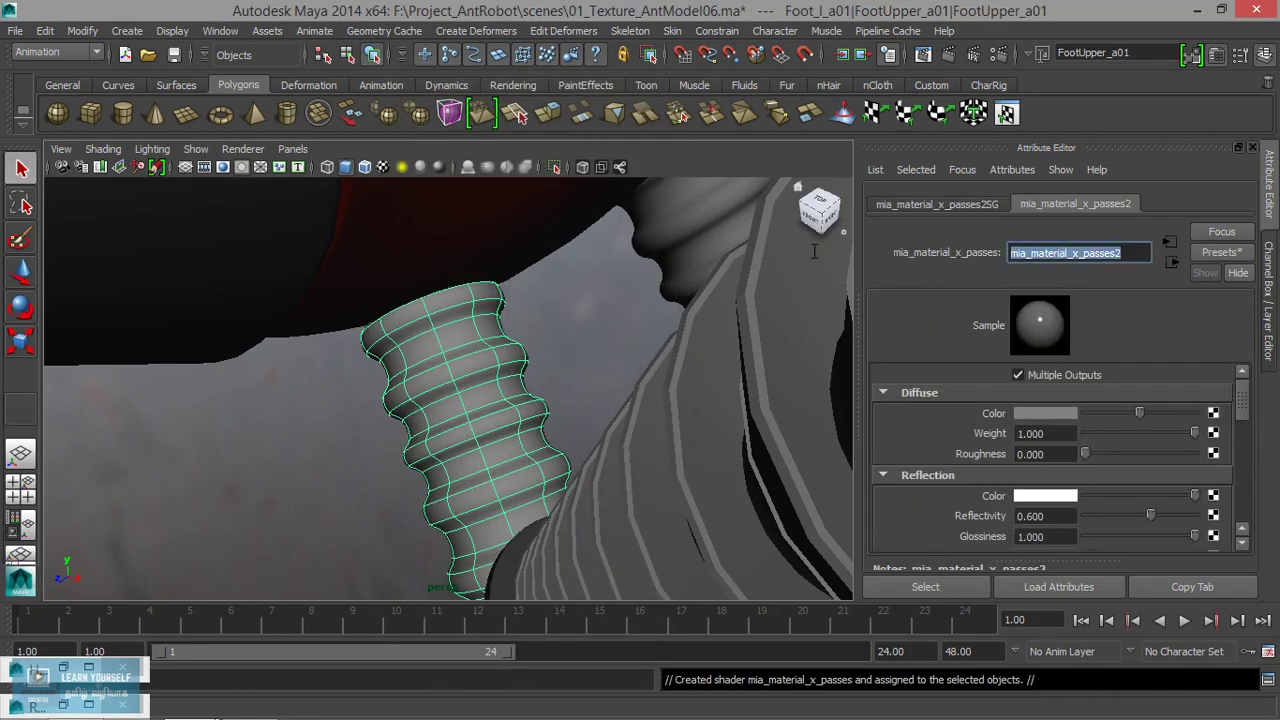
type("RubberMat02")
key("Return")
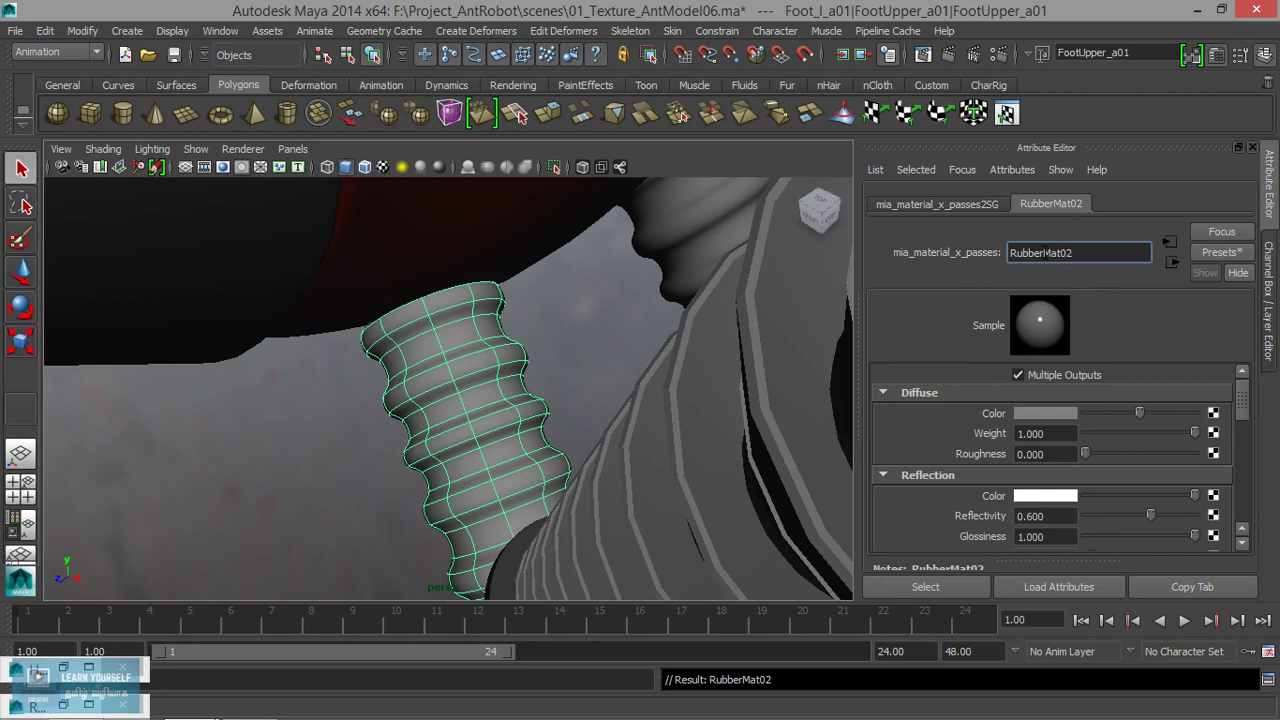
left_click(1216, 252)
mouse_move(1101, 534)
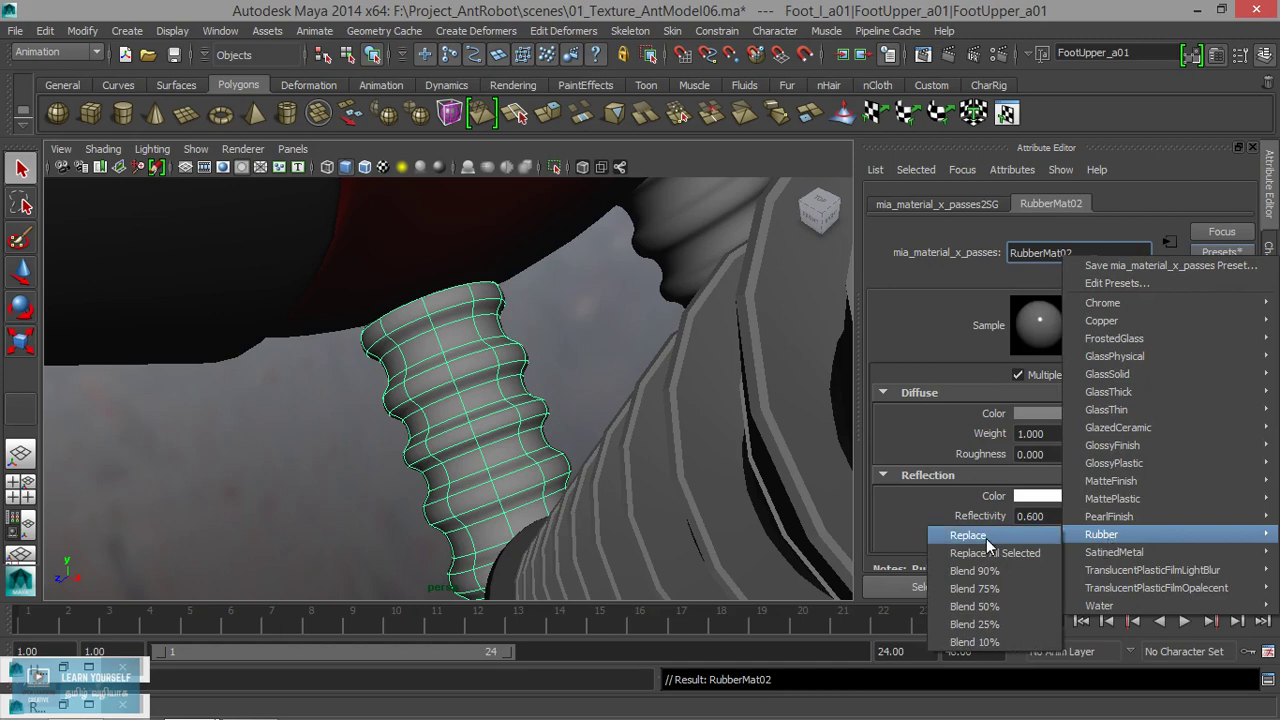
left_click(986, 536)
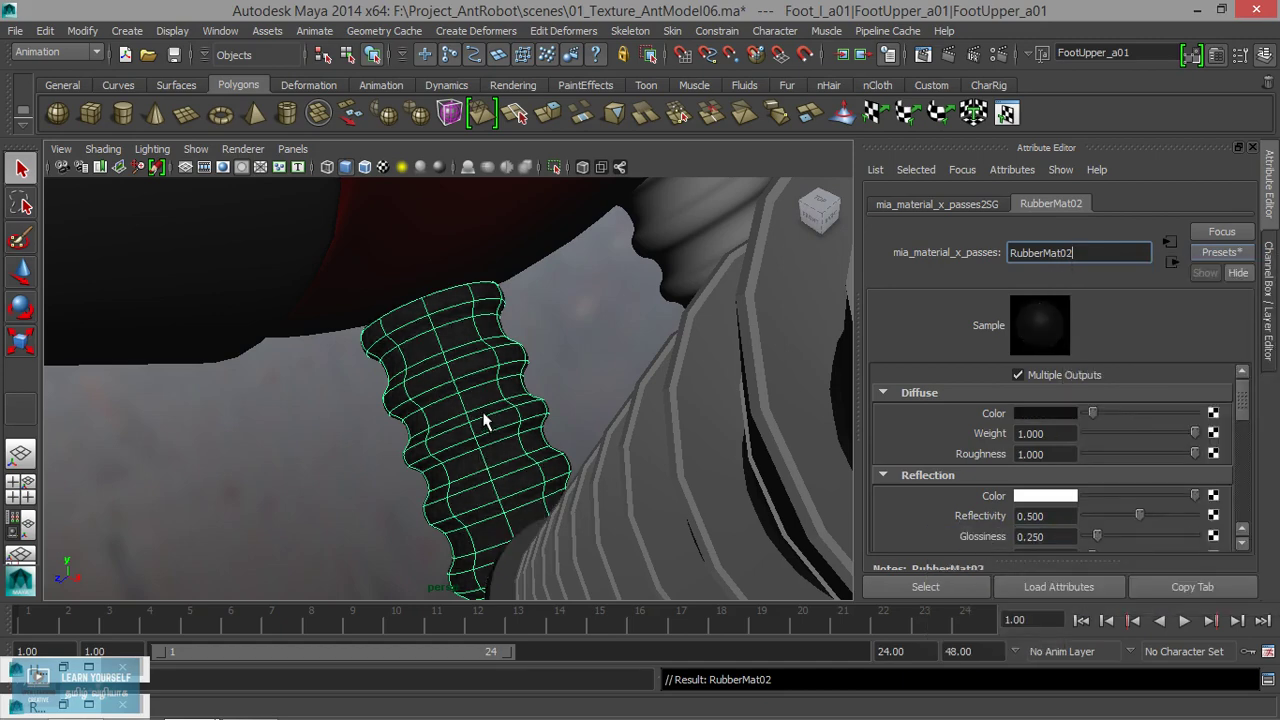
left_click_drag(491, 420, 460, 420, "alt")
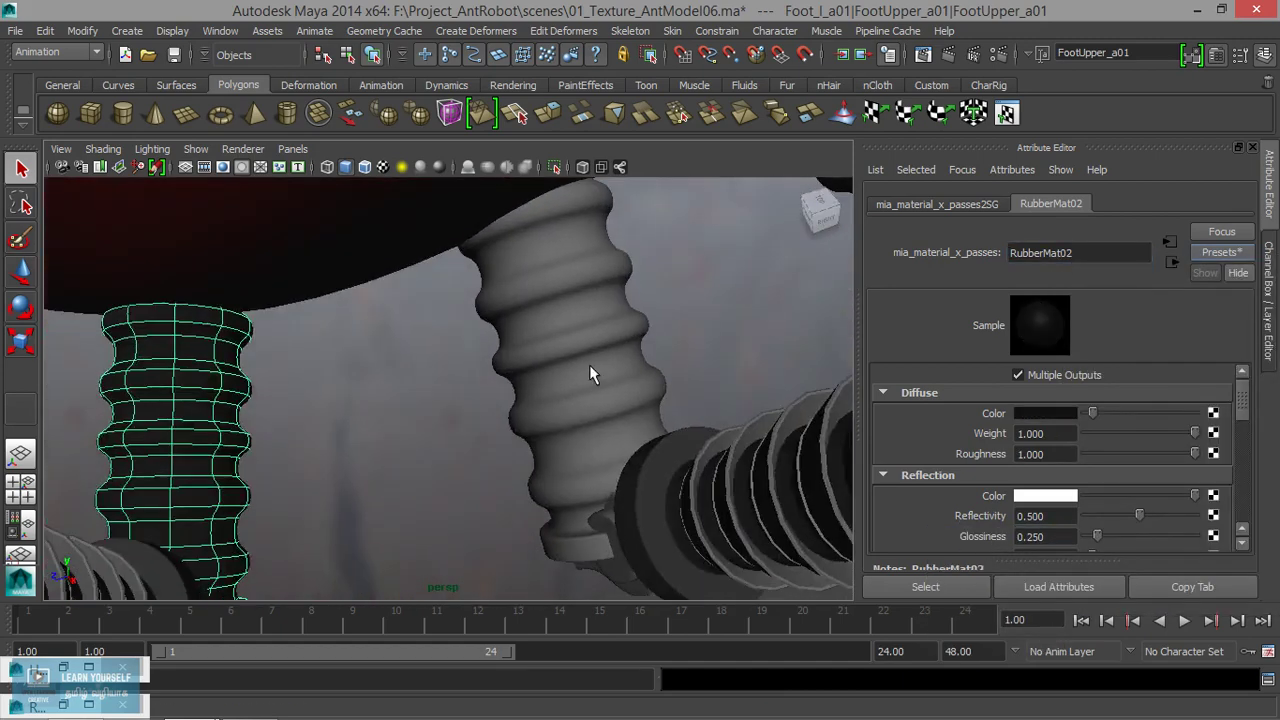
Step: Tumble under the body and assign the existing RubberMat02 to the FootUpper_a03 bellows
left_click(590, 364)
mouse_move(590, 370)
left_mouse_down("alt")
mouse_move(543, 371)
mouse_move(564, 388)
left_mouse_up("alt")
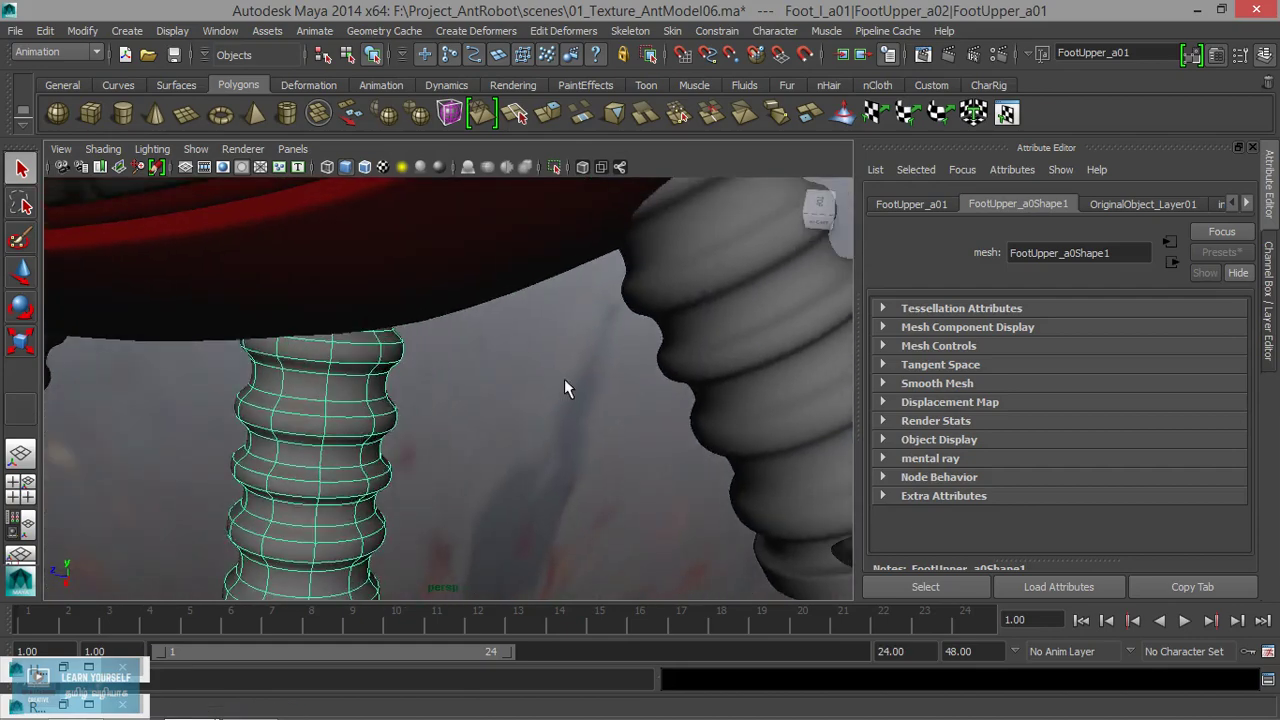
left_click(775, 330)
mouse_move(766, 352)
left_mouse_down("alt")
mouse_move(424, 421)
mouse_move(354, 295)
mouse_move(691, 400)
mouse_move(629, 429)
mouse_move(624, 462)
left_mouse_up("alt")
left_click(524, 465)
left_click_drag(524, 465, 566, 463, "alt")
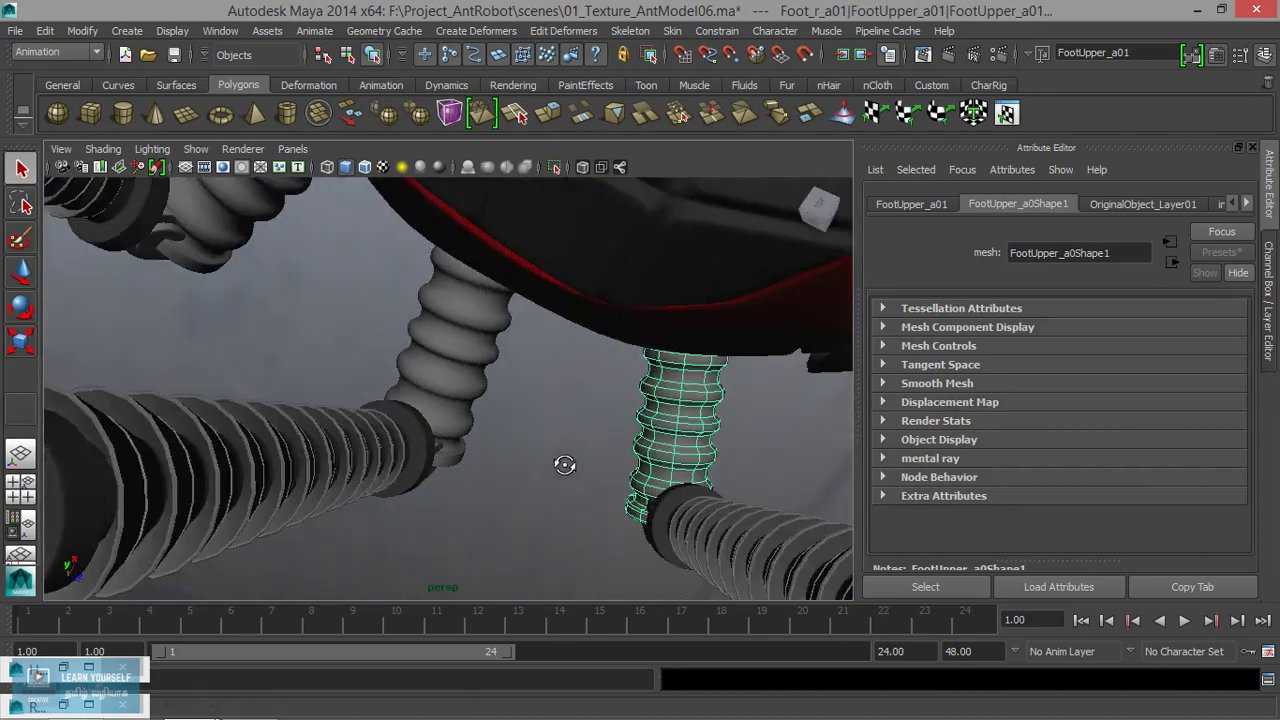
left_click_drag(468, 375, 591, 423, "alt")
left_click(276, 374)
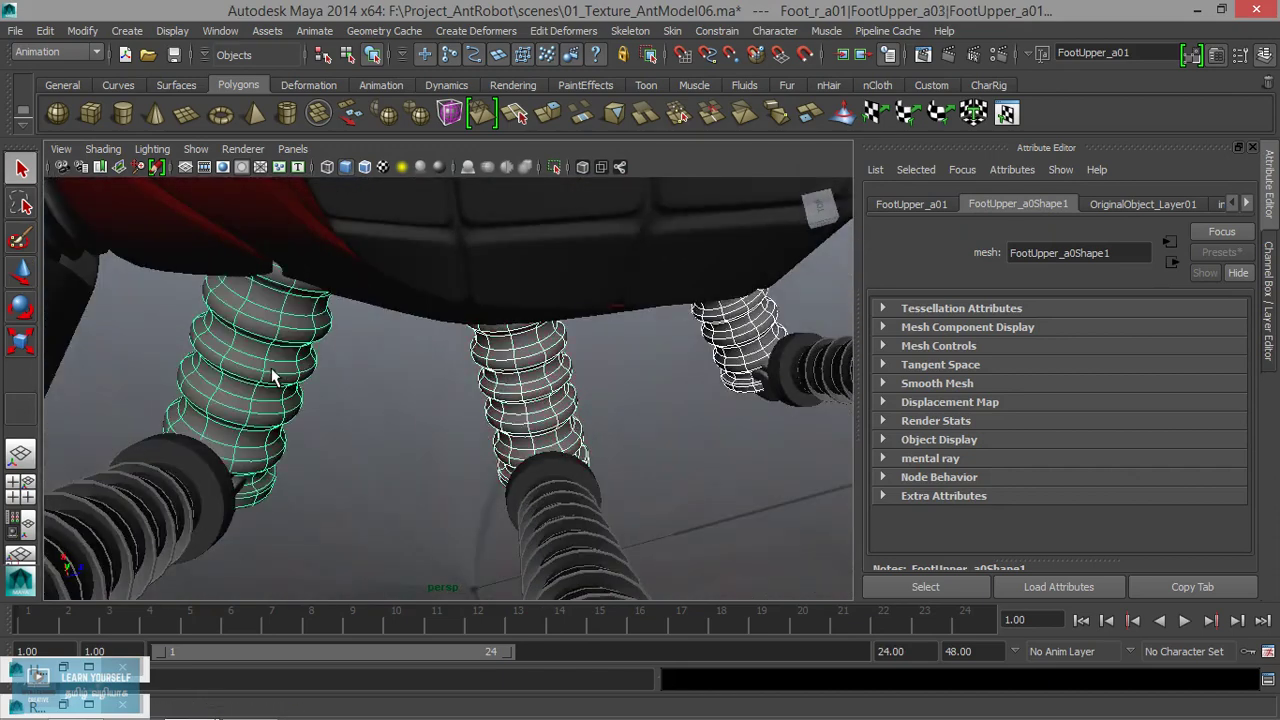
right_click(276, 374)
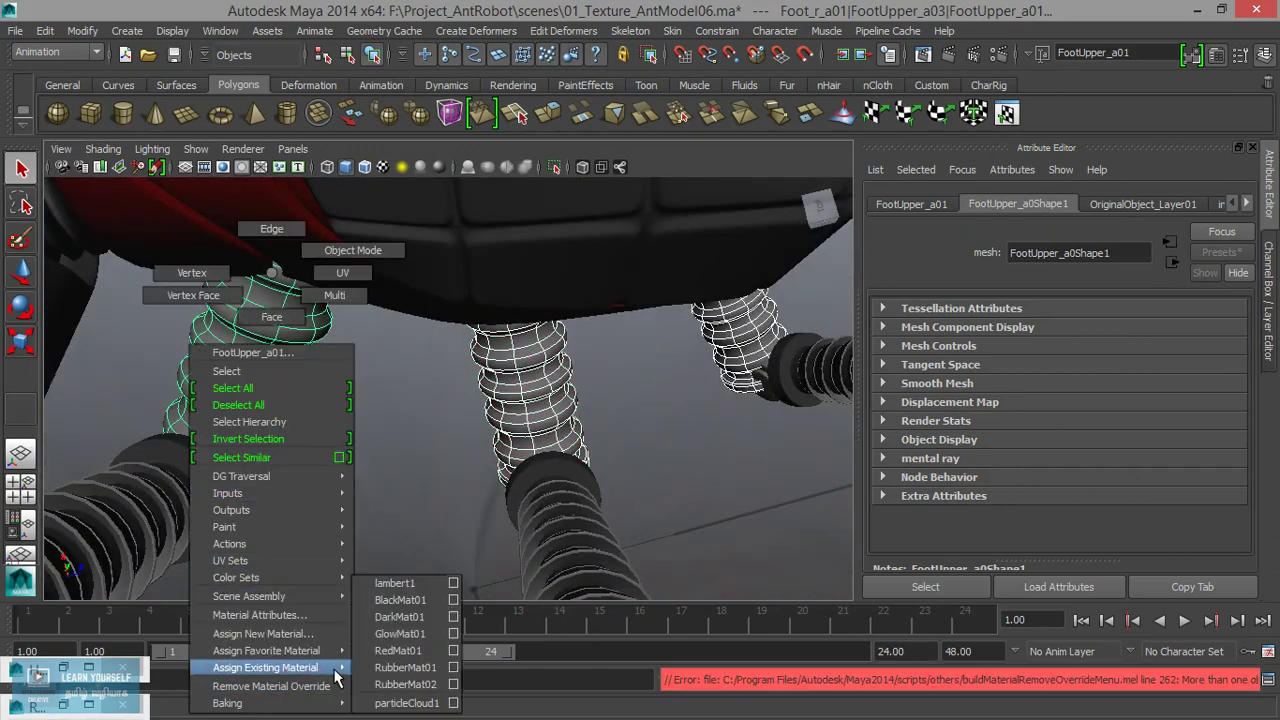
left_click(398, 684)
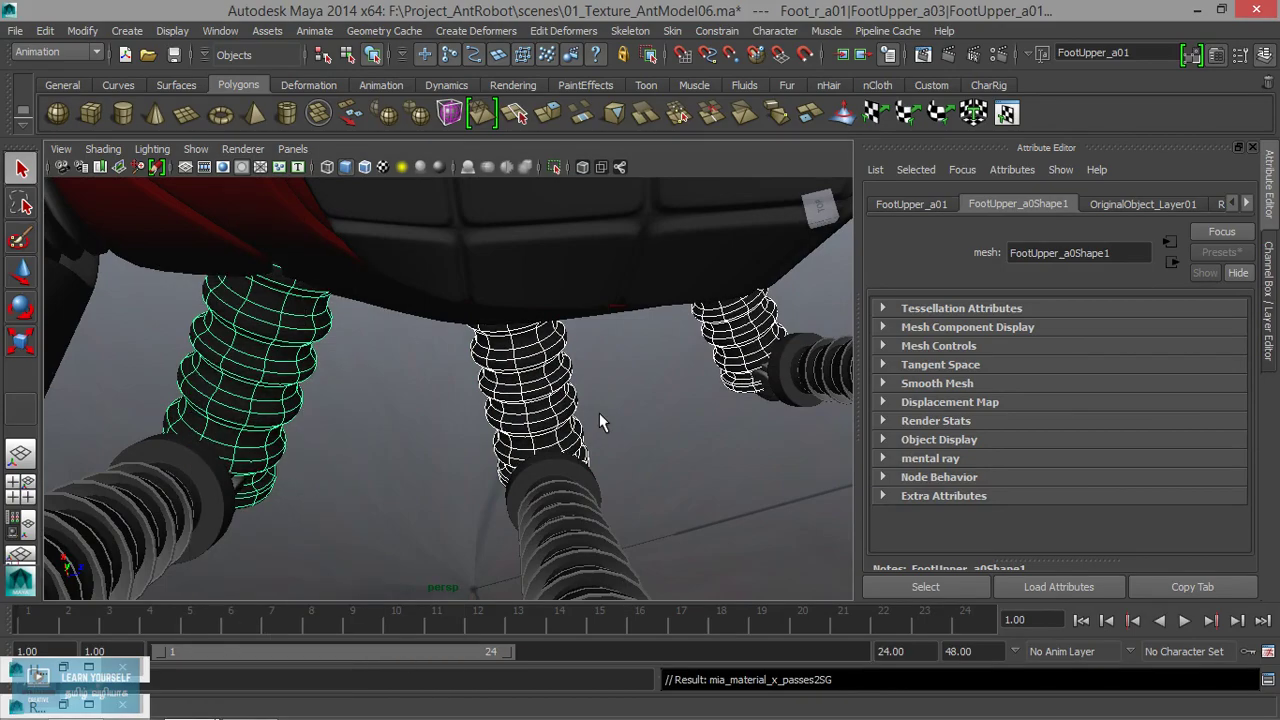
Step: Orbit around the robot and select the image-based lighting environment
mouse_move(600, 423)
left_mouse_down("alt")
mouse_move(663, 457)
mouse_move(435, 459)
mouse_move(457, 457)
mouse_move(391, 434)
mouse_move(611, 423)
mouse_move(417, 421)
mouse_move(403, 363)
mouse_move(571, 357)
mouse_move(504, 393)
mouse_move(528, 382)
mouse_move(608, 417)
left_mouse_up("alt")
left_click(614, 480)
scroll(457, 455, "down", 5)
Step: Select the five lower-leg cylinder segments from top to bottom
middle_click_drag(608, 417, 462, 415, "alt")
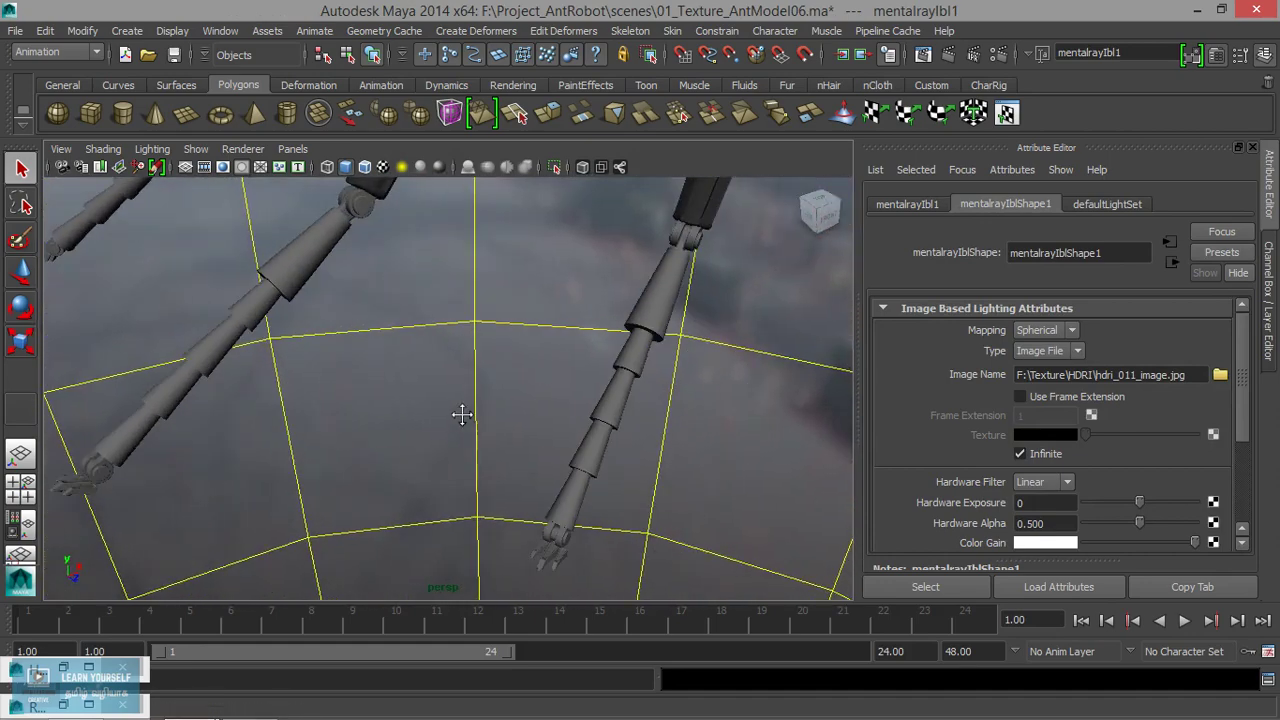
left_click(656, 313)
left_click(627, 365, "shift")
left_click(612, 400, "shift")
left_click(598, 445, "shift")
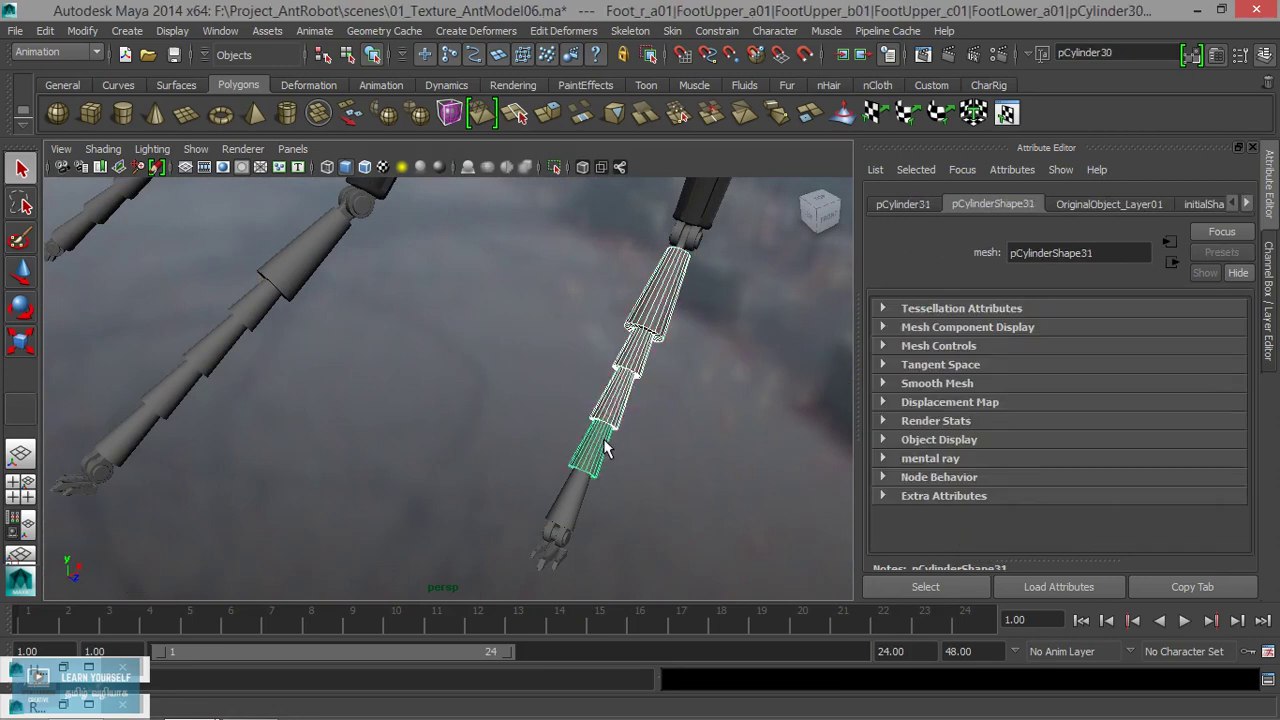
left_click(575, 500, "shift")
Step: Frame the selected leg up close and bring up Assign New Material for it
mouse_move(567, 545)
left_mouse_down("alt")
mouse_move(482, 458)
mouse_move(423, 429)
mouse_move(517, 448)
mouse_move(422, 433)
mouse_move(614, 443)
mouse_move(531, 434)
left_mouse_up("alt")
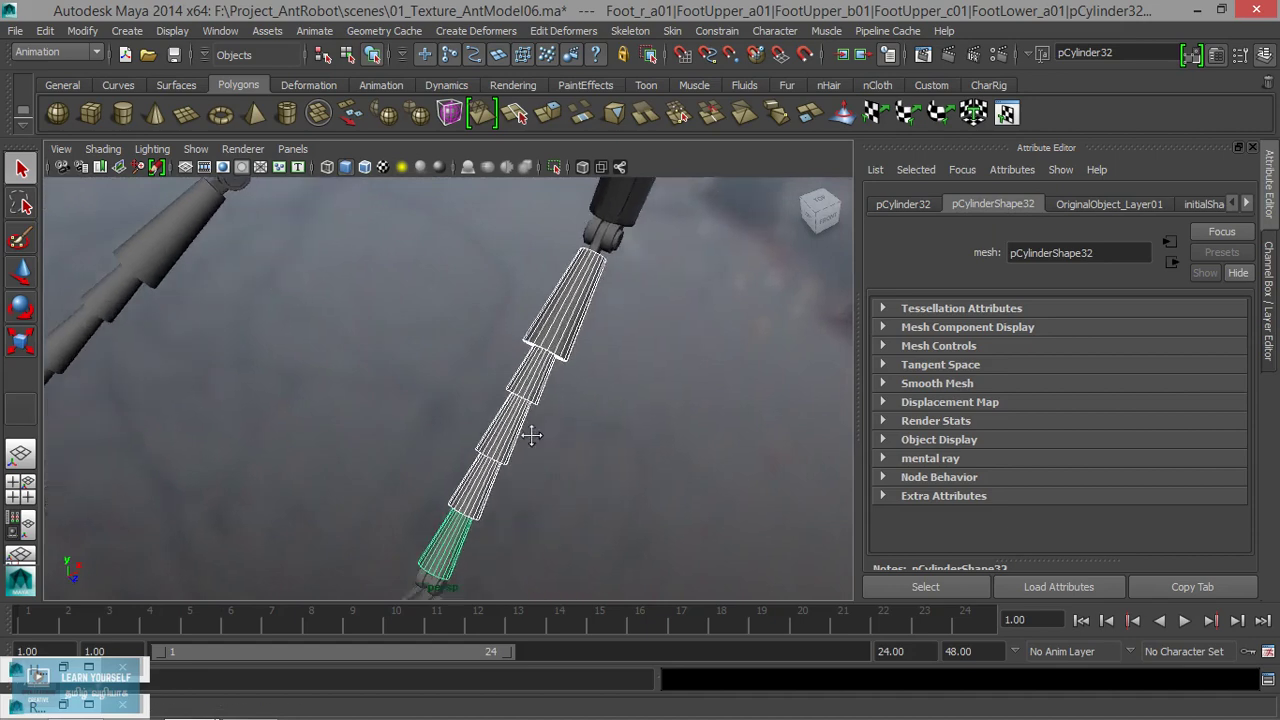
scroll(565, 363, "down", 3)
scroll(565, 363, "down", 2)
scroll(565, 363, "down", 2)
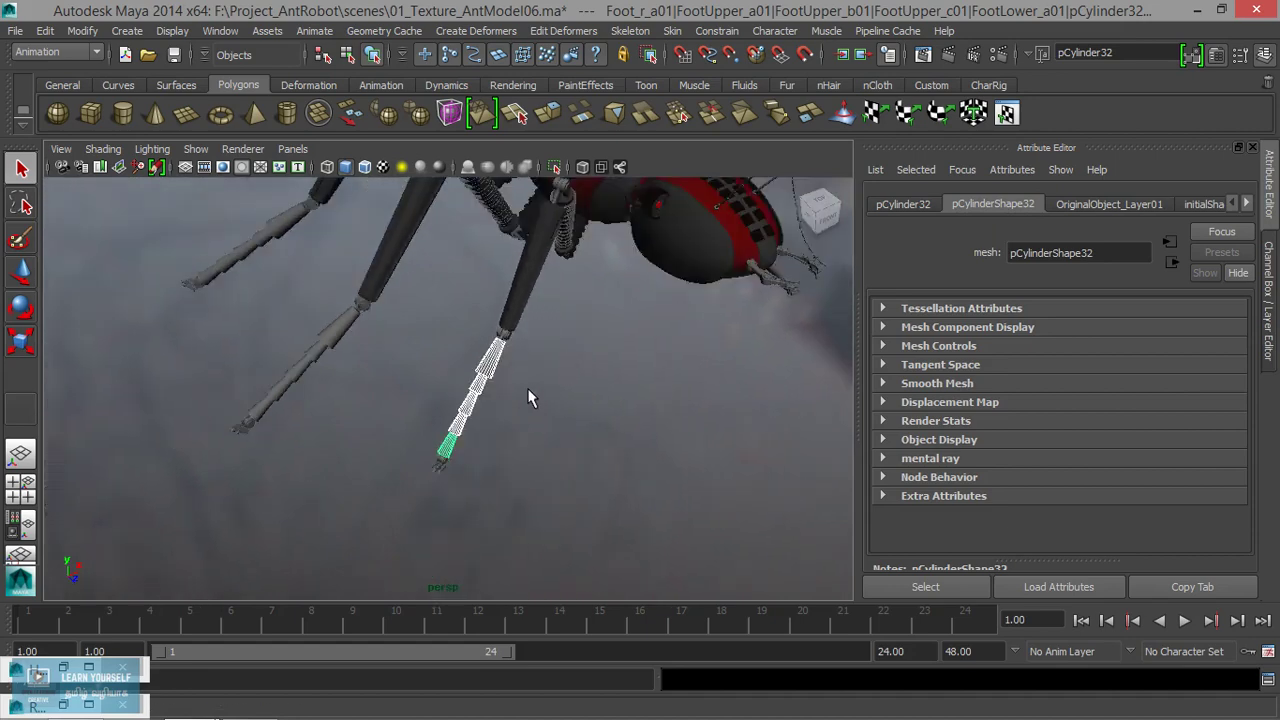
mouse_move(565, 363)
left_mouse_down("alt")
mouse_move(480, 380)
mouse_move(391, 370)
mouse_move(471, 351)
mouse_move(591, 374)
mouse_move(591, 410)
mouse_move(400, 366)
mouse_move(608, 449)
left_mouse_up("alt")
middle_click_drag(608, 449, 573, 422, "alt")
right_click_drag(573, 422, 657, 426, "alt")
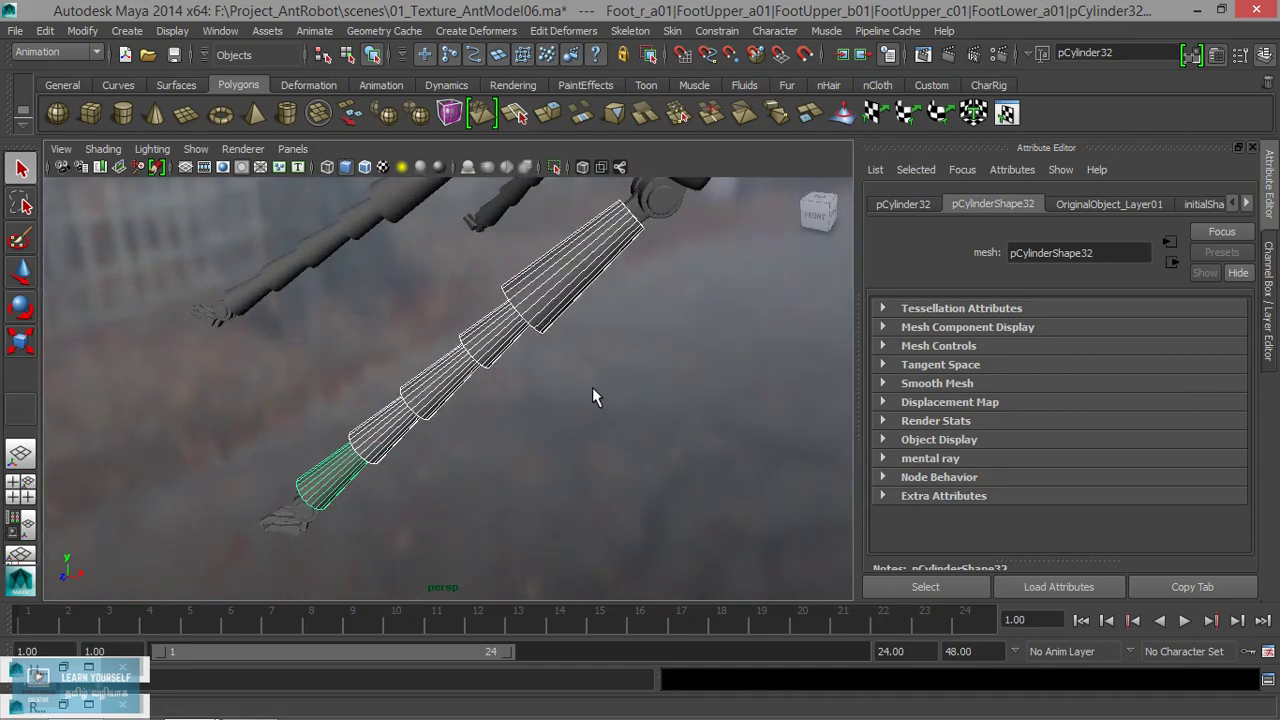
mouse_move(546, 413)
left_mouse_down("alt")
mouse_move(514, 434)
mouse_move(623, 329)
left_mouse_up("alt")
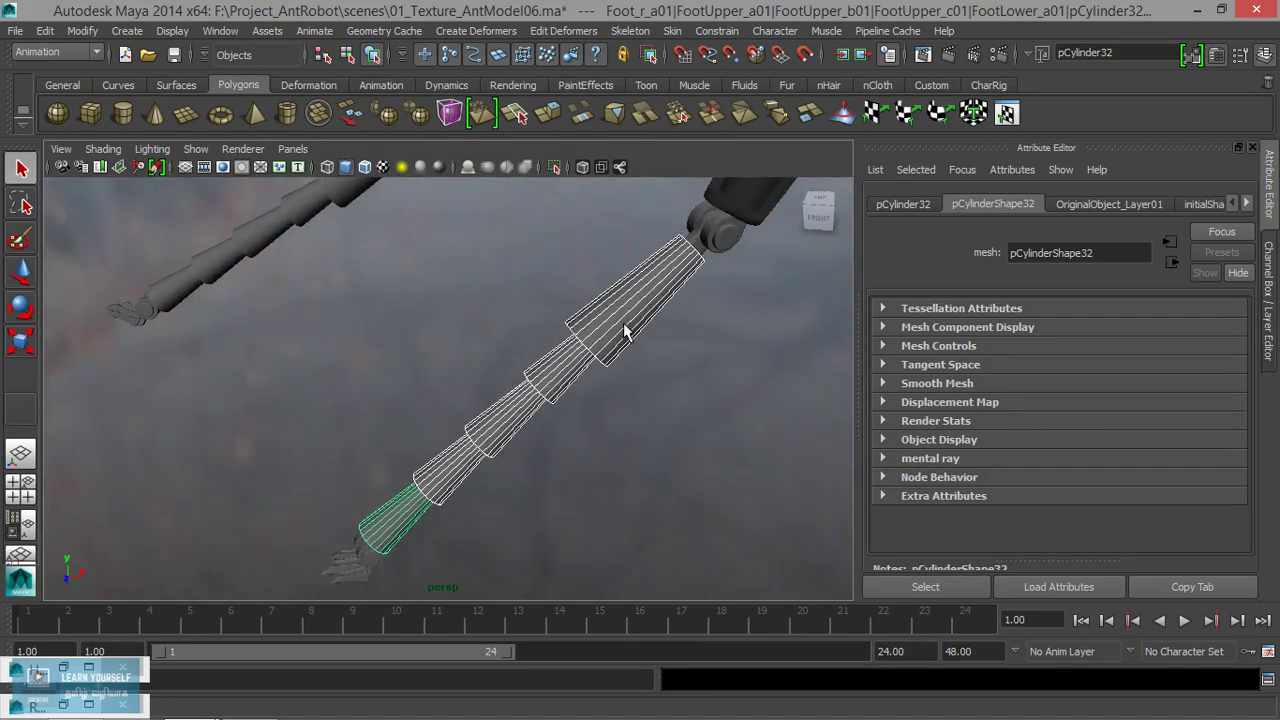
right_click_drag(625, 272, 617, 633)
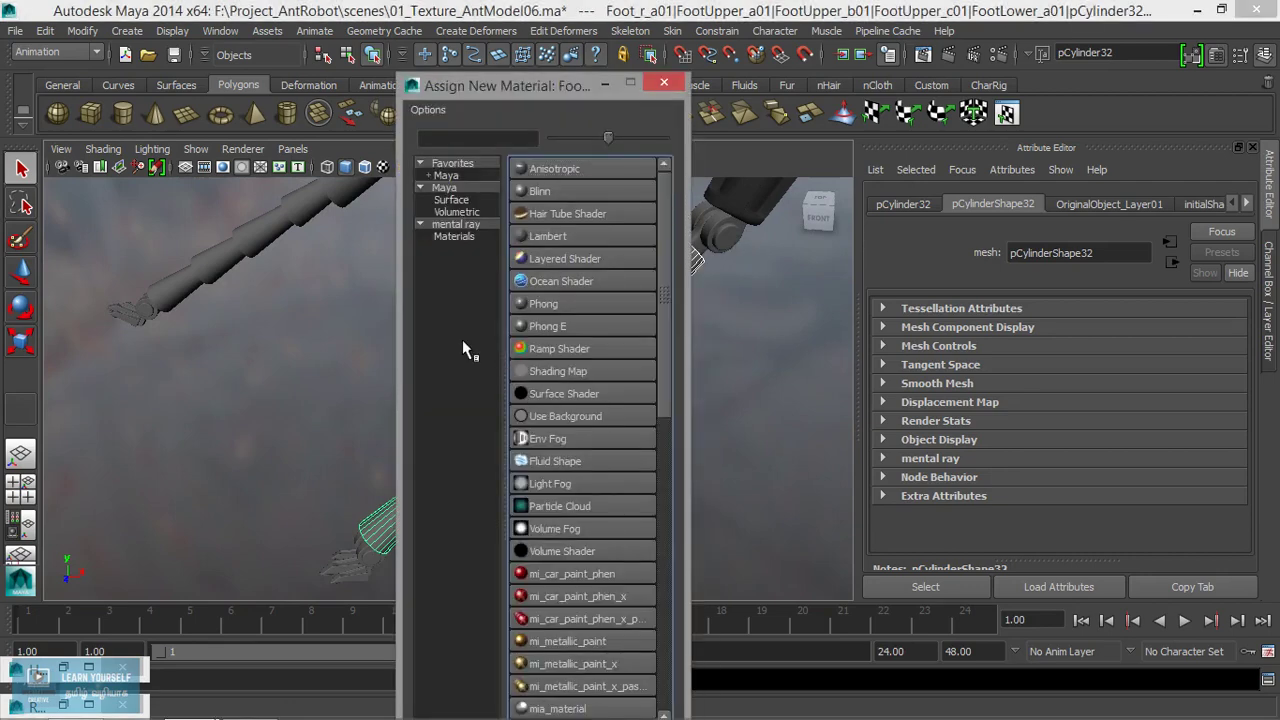
Step: Assign a mia_material_x_passes named ChromeMat01 with the Chrome preset to the leg segments
left_click(450, 237)
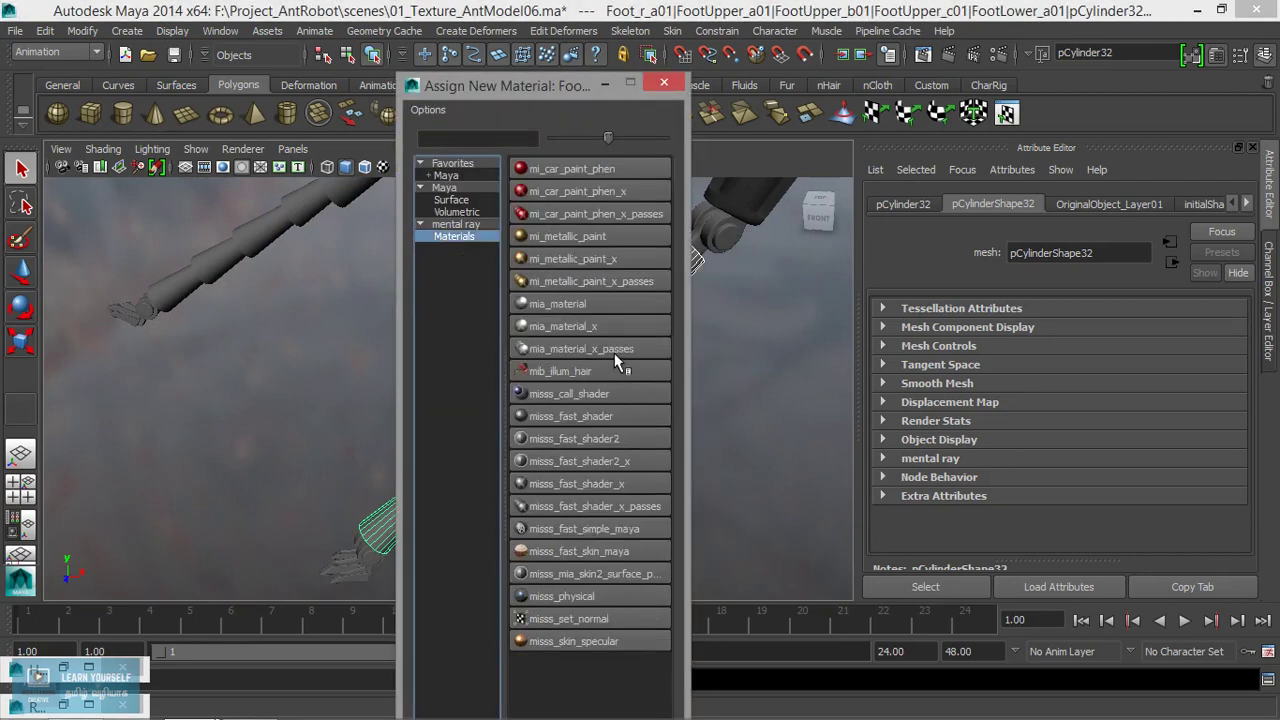
left_click(614, 350)
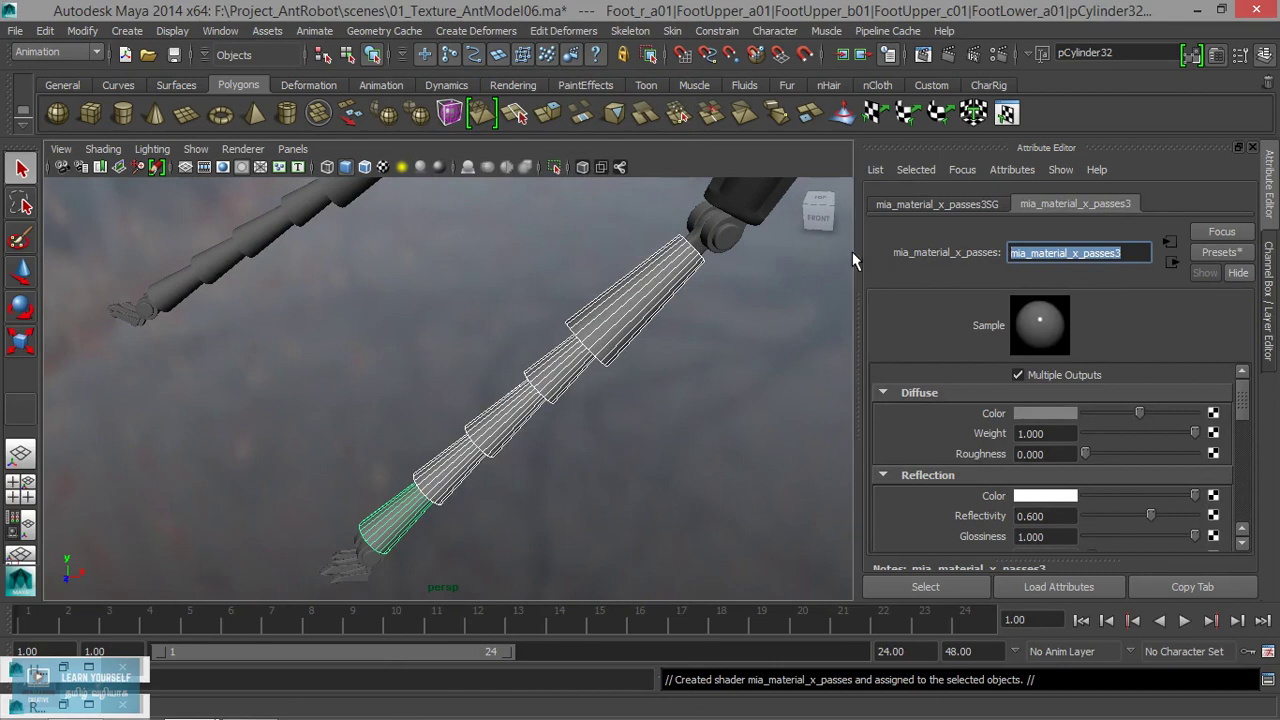
type("Chrome")
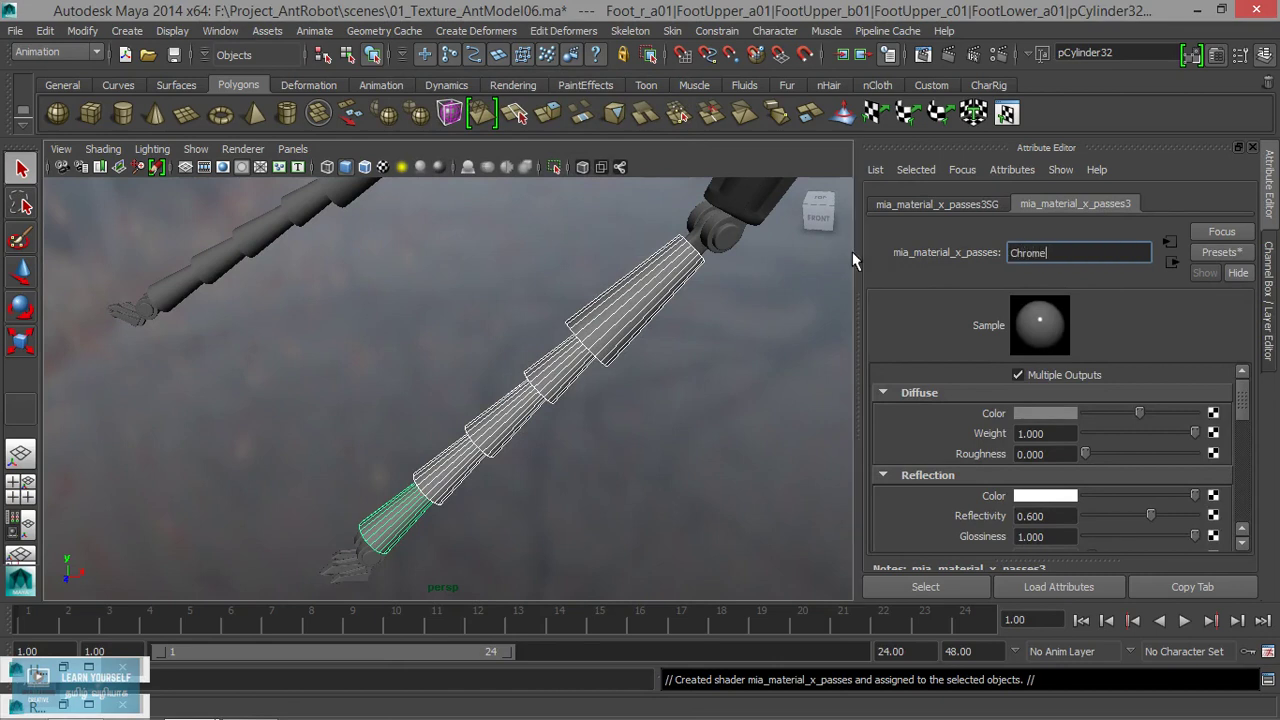
type("Mat01")
key("Return")
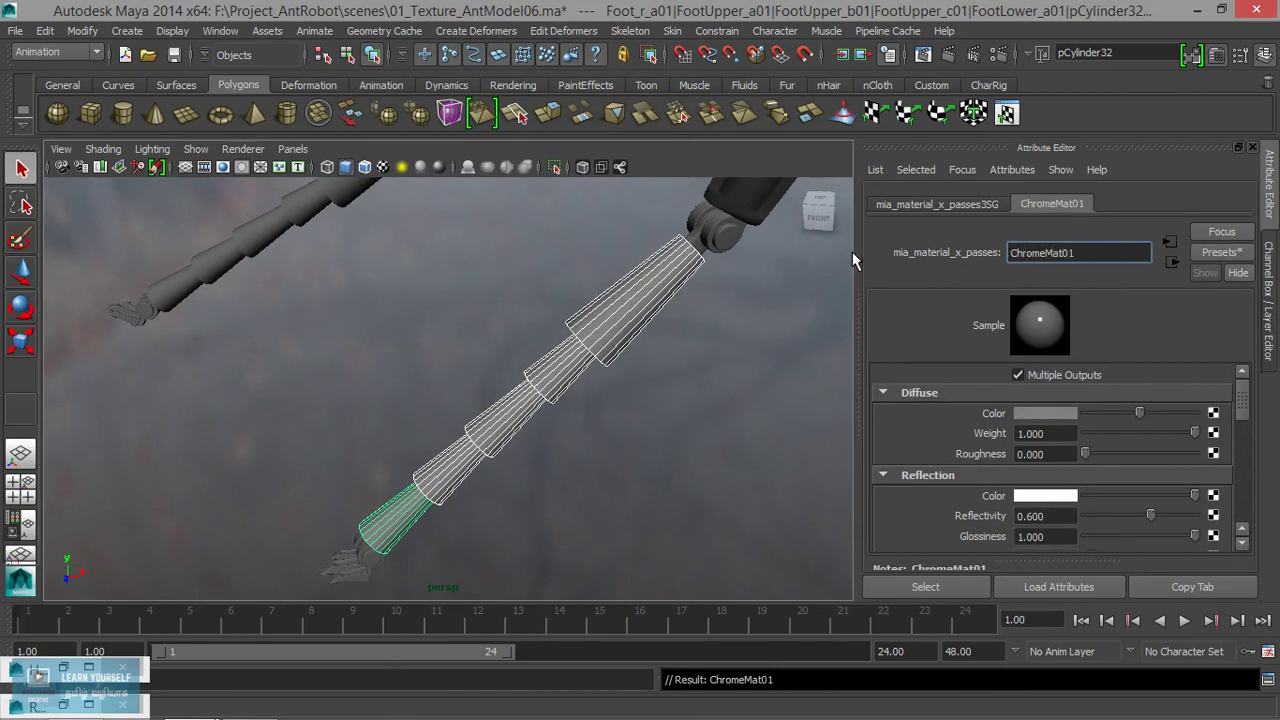
left_click(1220, 252)
mouse_move(1102, 323)
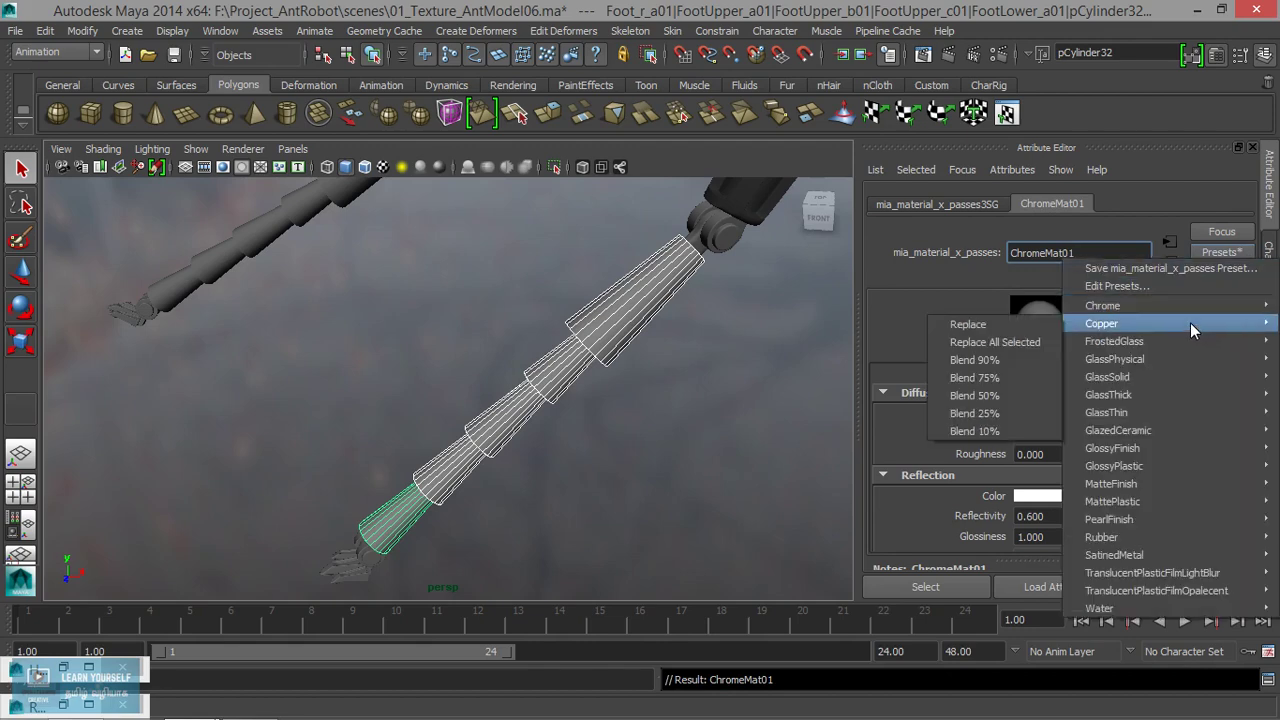
left_click(1020, 308)
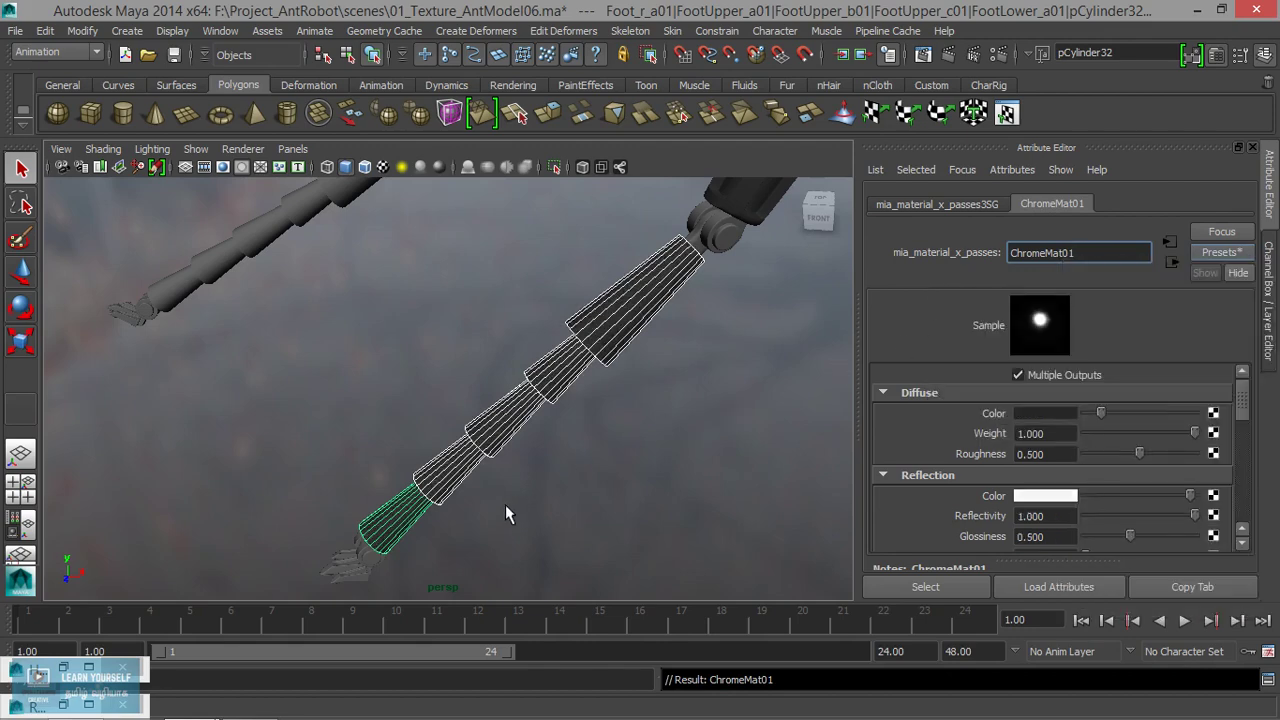
Step: Zoom out and select the joint piece at the foot's end
scroll(497, 471, "up", 2)
scroll(356, 415, "up", 2)
scroll(528, 475, "up", 2)
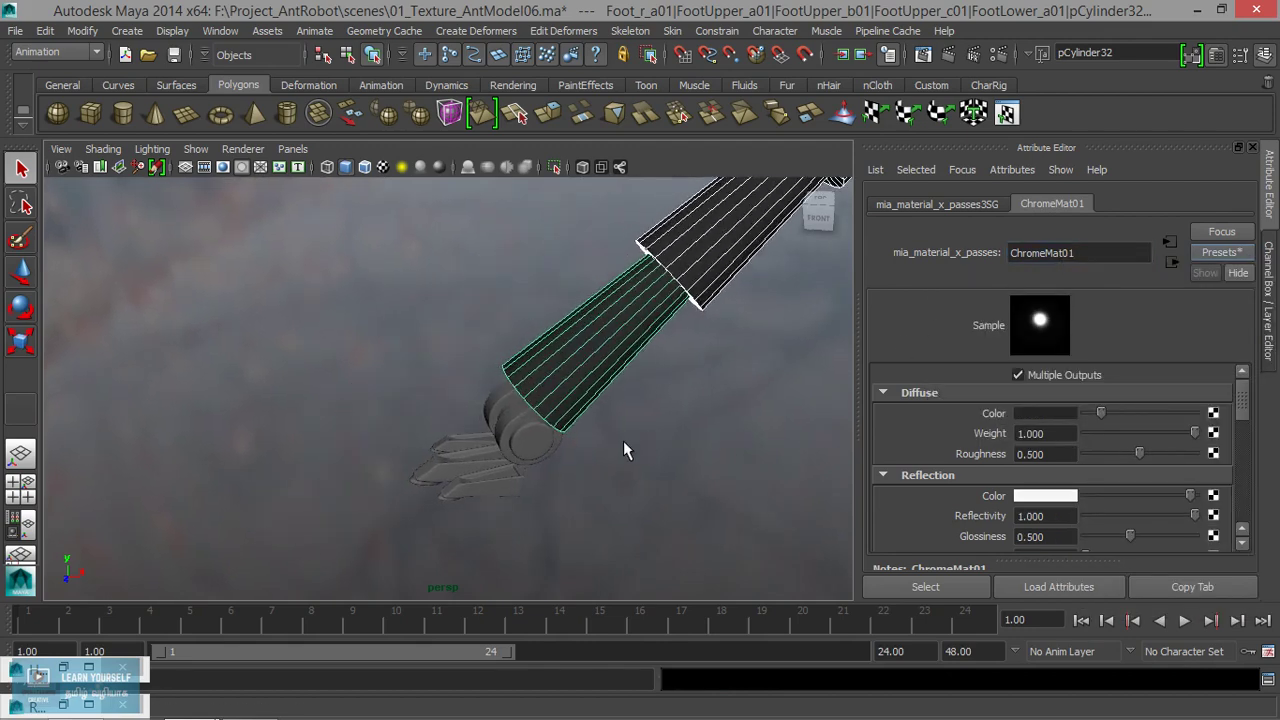
scroll(623, 441, "up", 2)
left_click(551, 472)
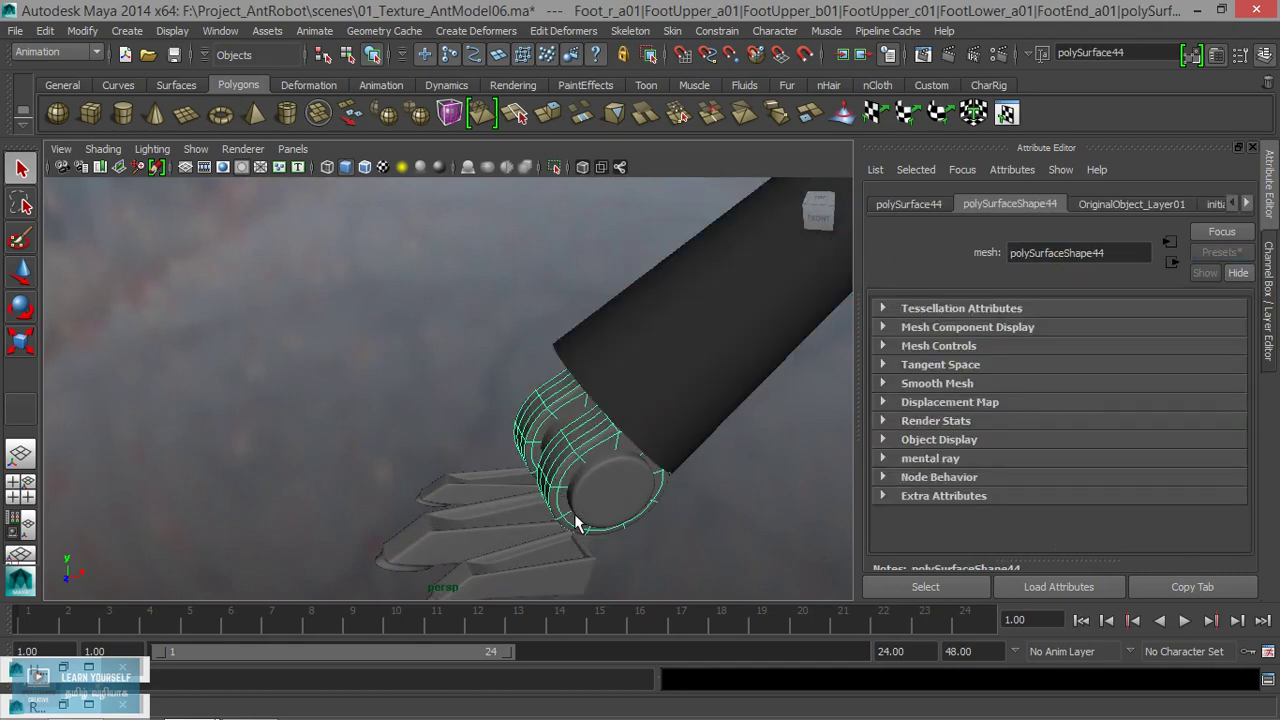
Step: Pick-walk up to FootEnd_a01 and assign it the existing ChromeMat01 material
scroll(575, 515, "down", 4)
key("Up")
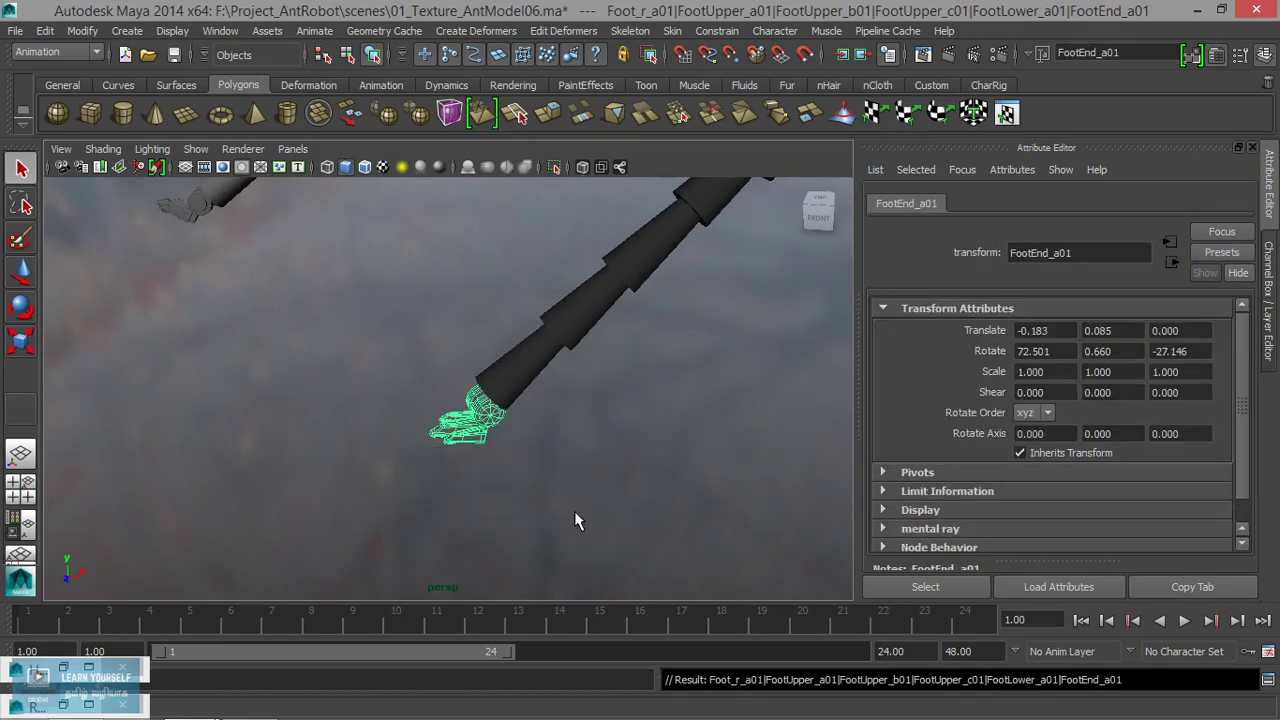
right_click(490, 418)
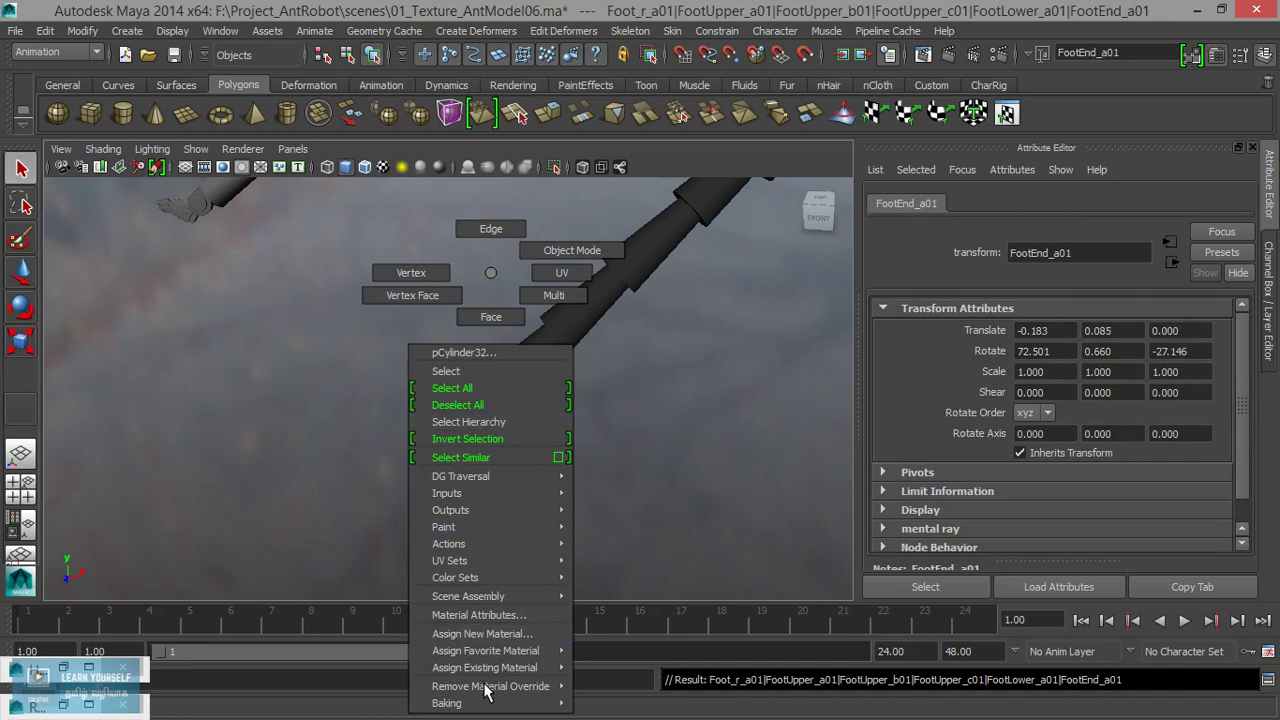
mouse_move(484, 667)
left_click(621, 599)
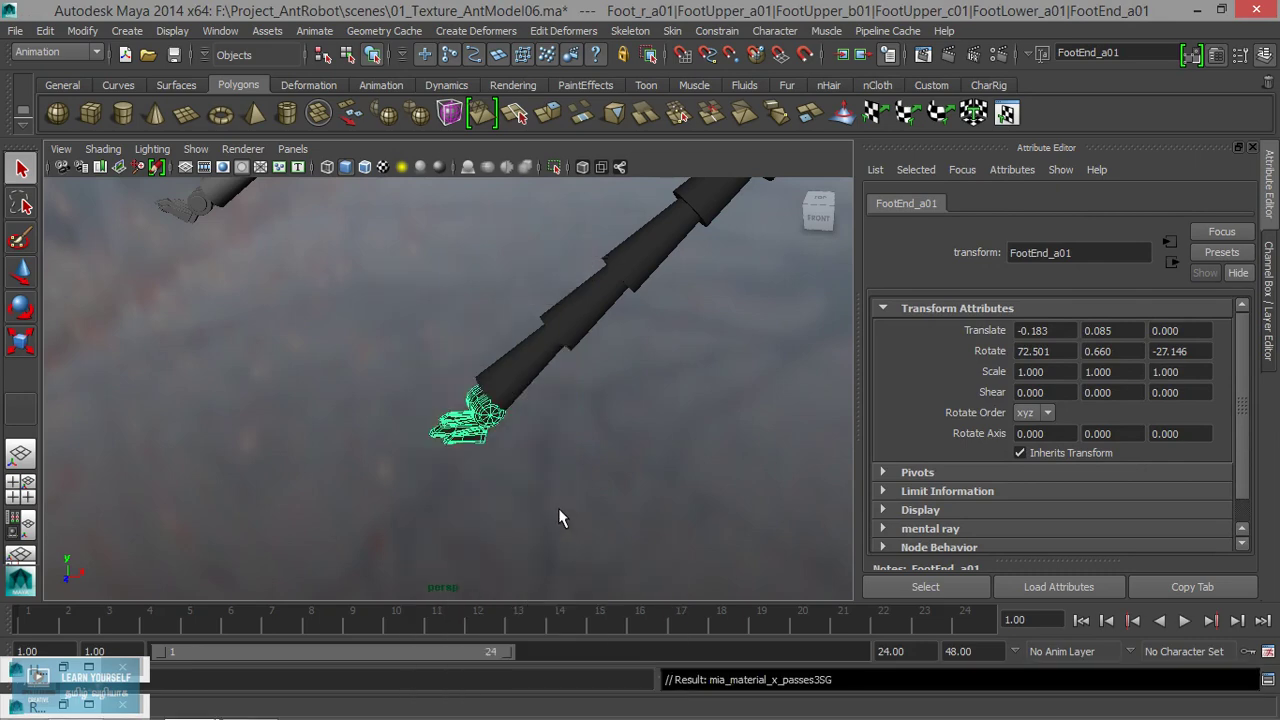
Step: Select the lower foot groups of three other legs by pick-walking up from their segments
mouse_move(563, 517)
middle_mouse_down("alt")
mouse_move(567, 570)
mouse_move(597, 489)
mouse_move(566, 437)
middle_mouse_up("alt")
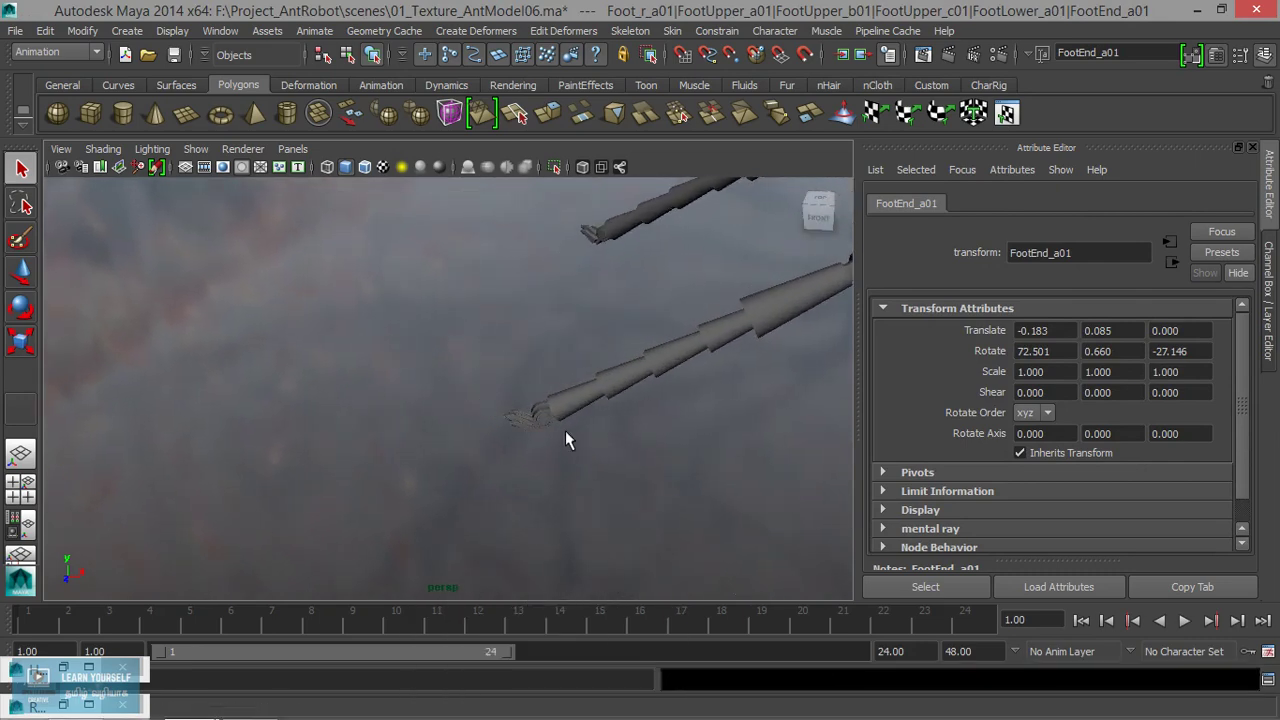
left_click(531, 423)
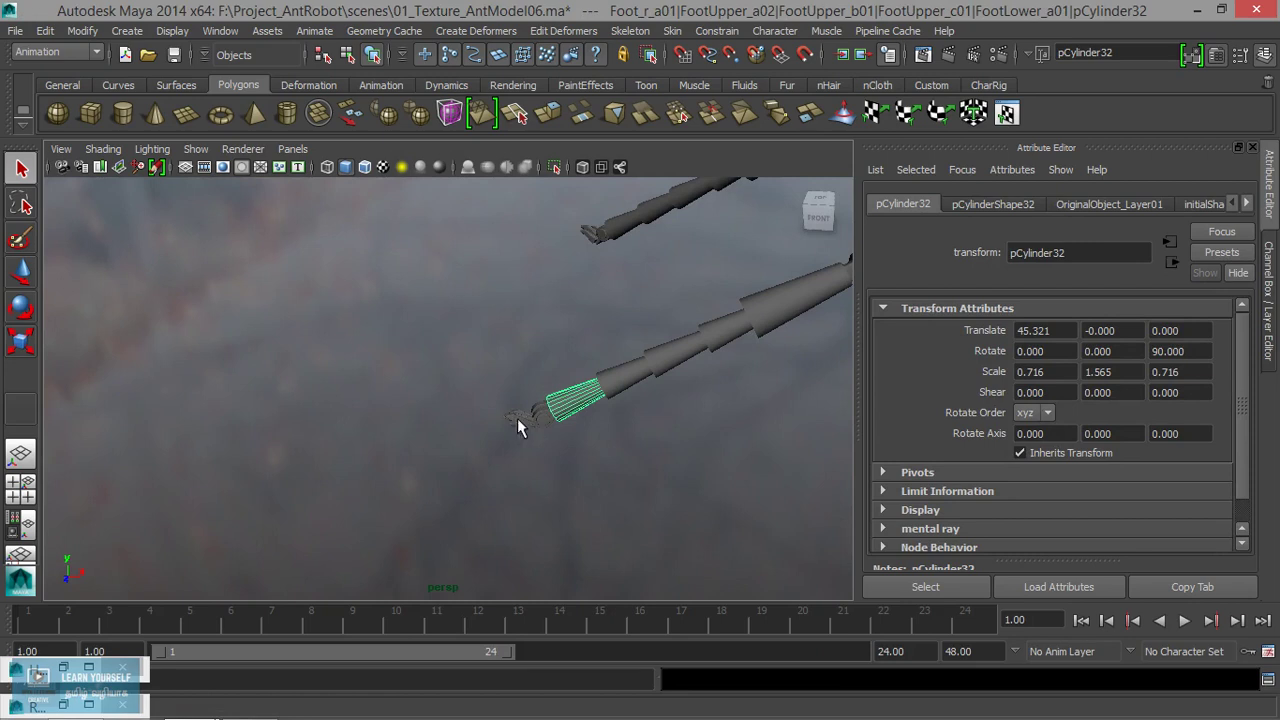
key("Up")
scroll(662, 473, "down", 2)
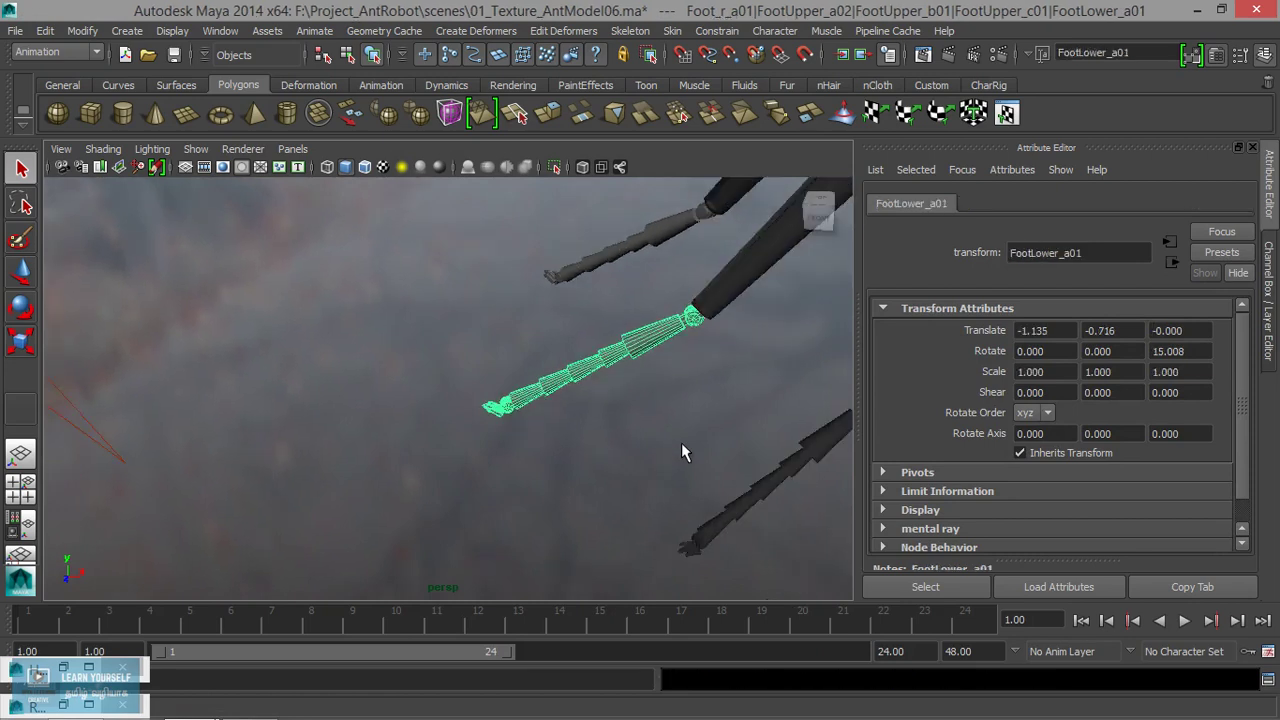
middle_click_drag(681, 452, 553, 486, "alt")
left_click(632, 517)
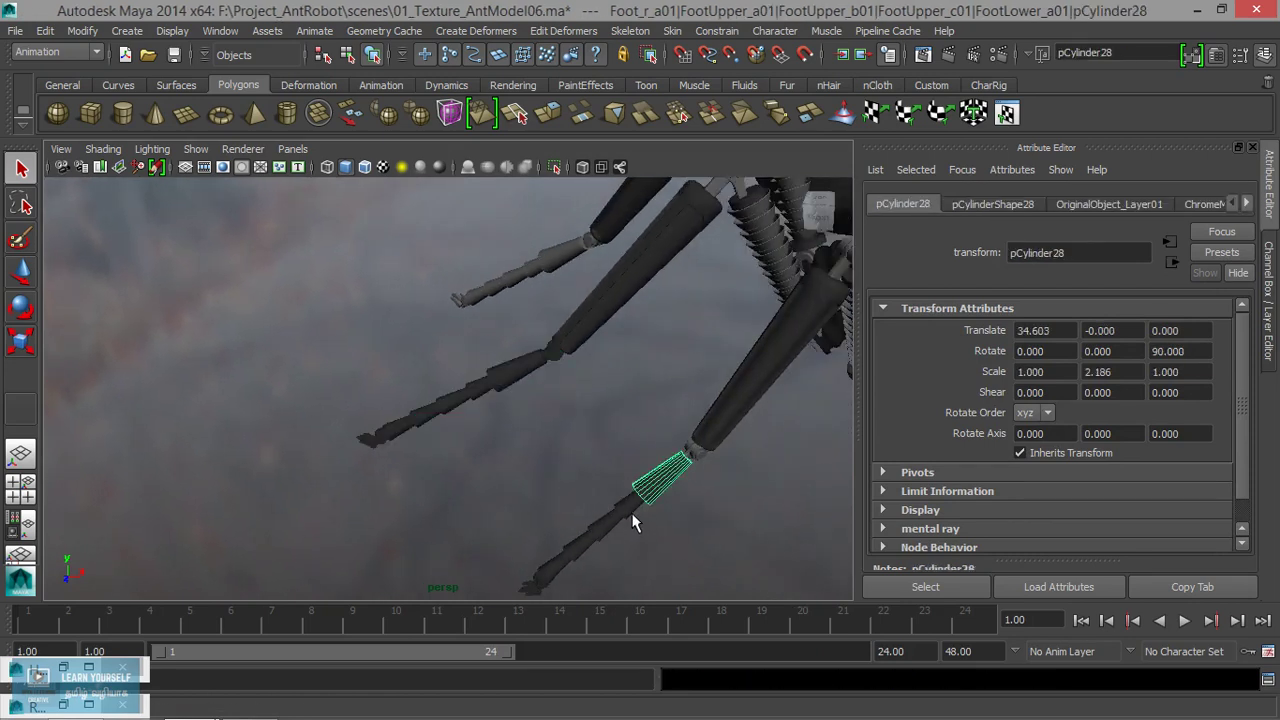
key("Up")
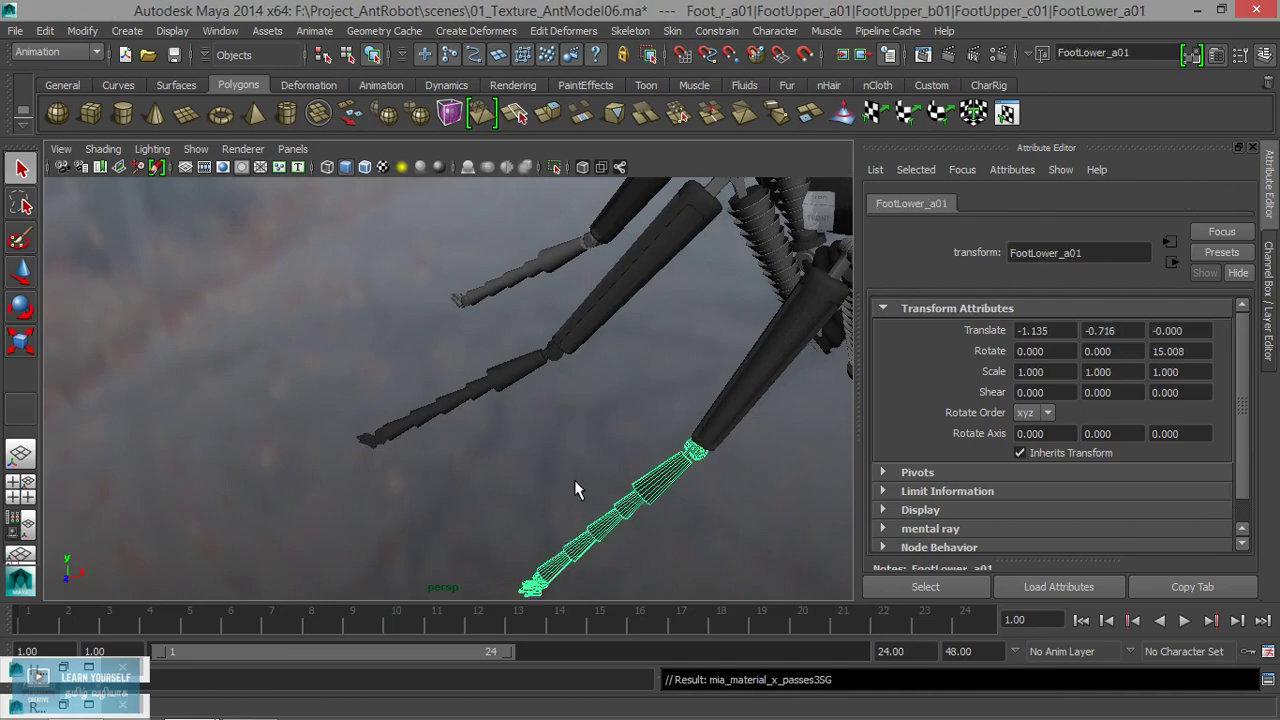
mouse_move(632, 517)
left_mouse_down("alt")
mouse_move(651, 457)
mouse_move(609, 451)
mouse_move(734, 509)
left_mouse_up("alt")
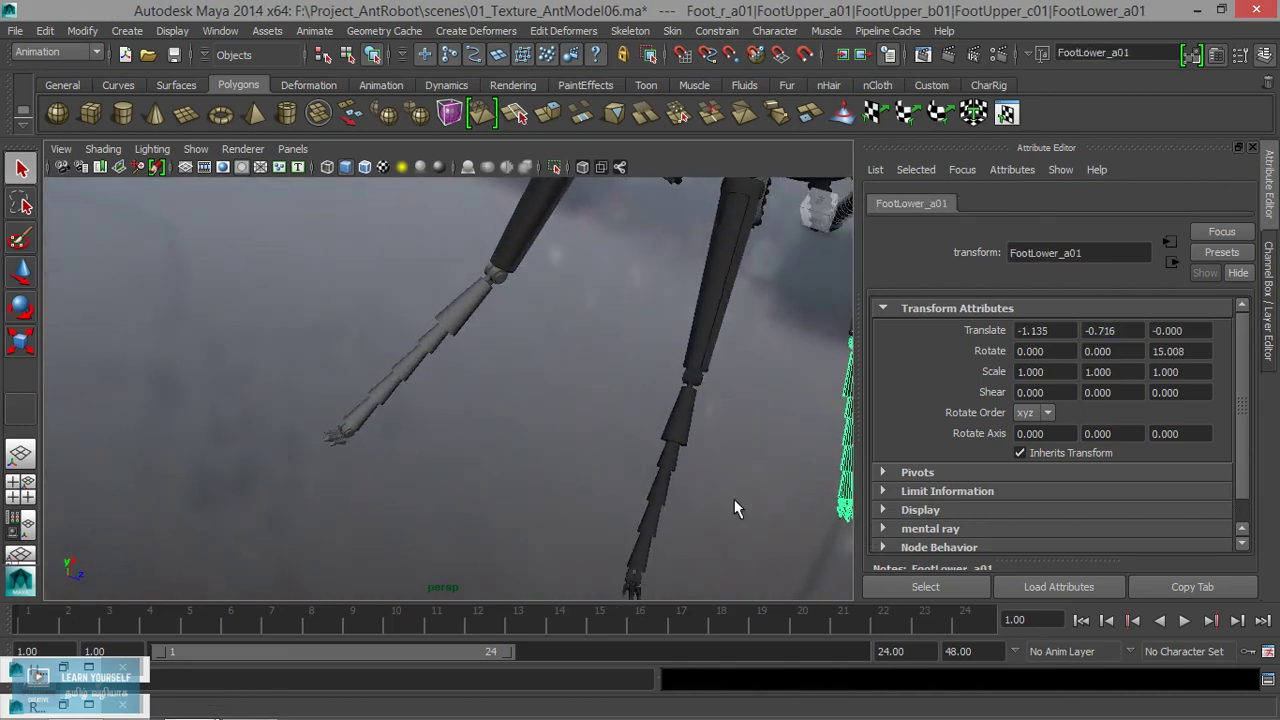
left_click(433, 338)
key("Up")
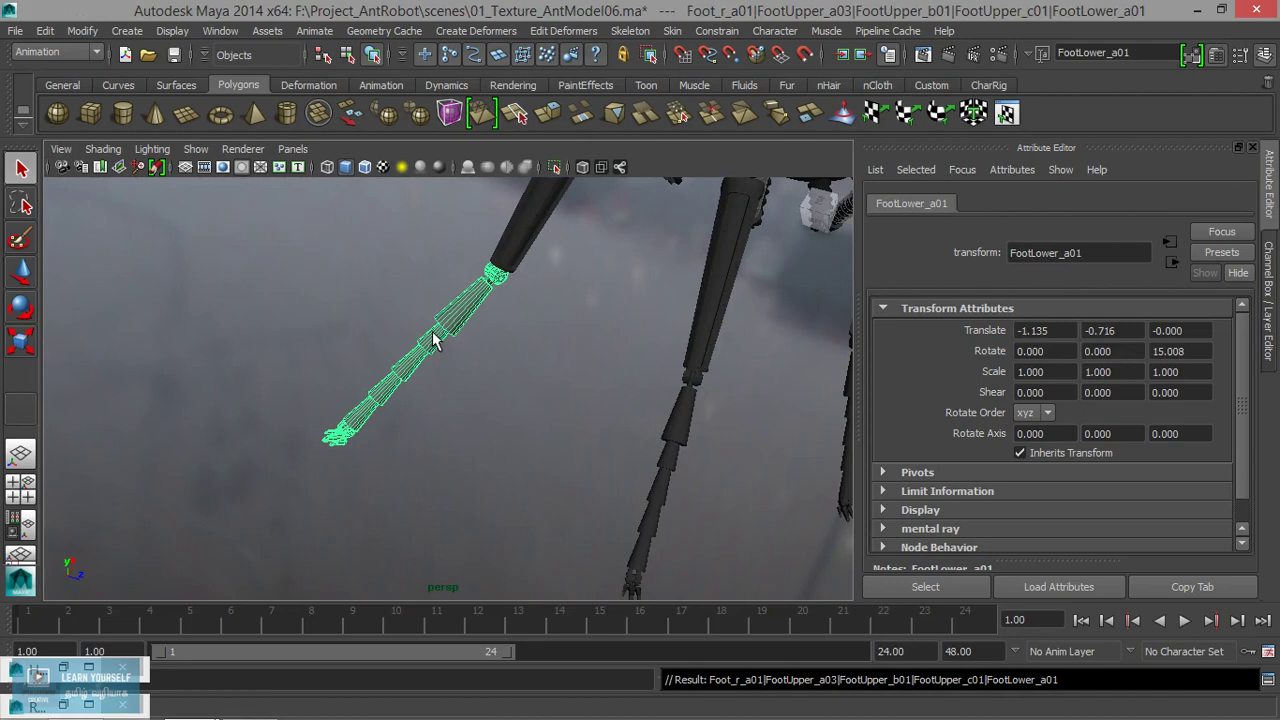
Step: Select three more lower-leg cylinders and extend the selection to their parent groups
mouse_move(433, 338)
right_mouse_down("alt")
mouse_move(563, 472)
mouse_move(391, 463)
right_mouse_up("alt")
mouse_move(391, 463)
left_mouse_down("alt")
mouse_move(357, 457)
mouse_move(519, 428)
left_mouse_up("alt")
scroll(519, 428, "up", 3)
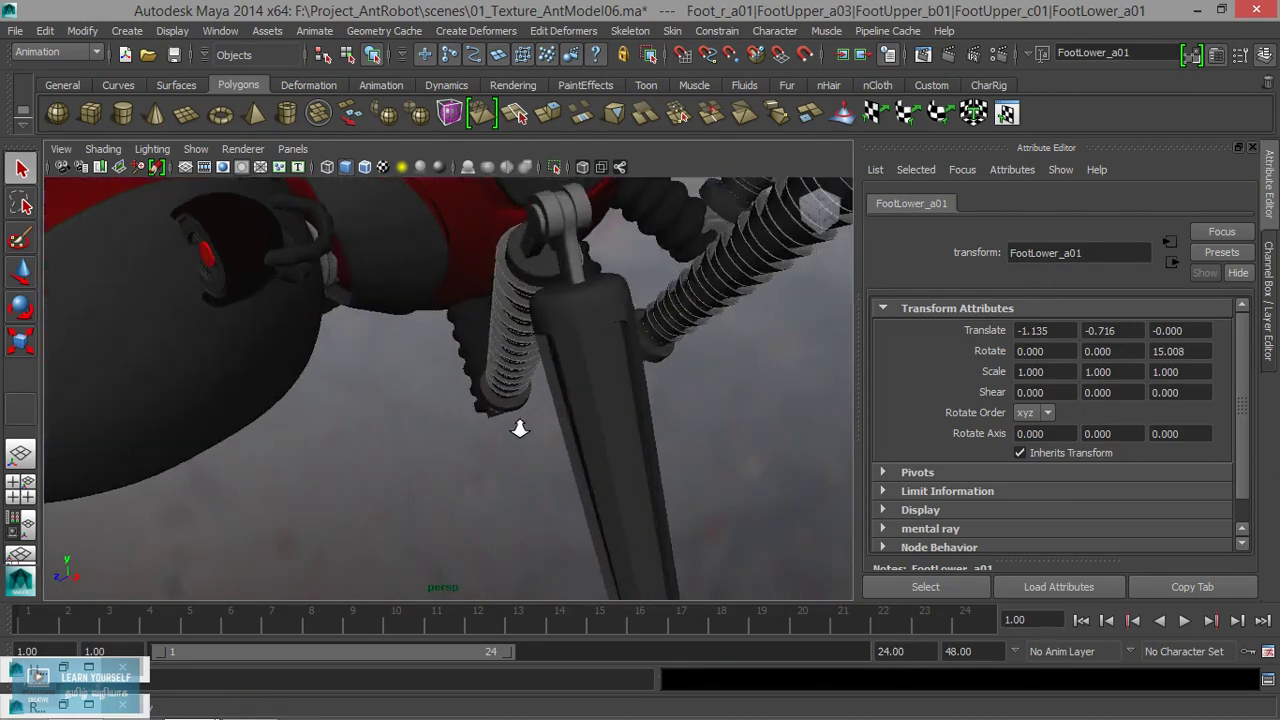
scroll(519, 428, "down", 3)
scroll(519, 428, "down", 2)
left_click(455, 415)
scroll(503, 536, "down", 3)
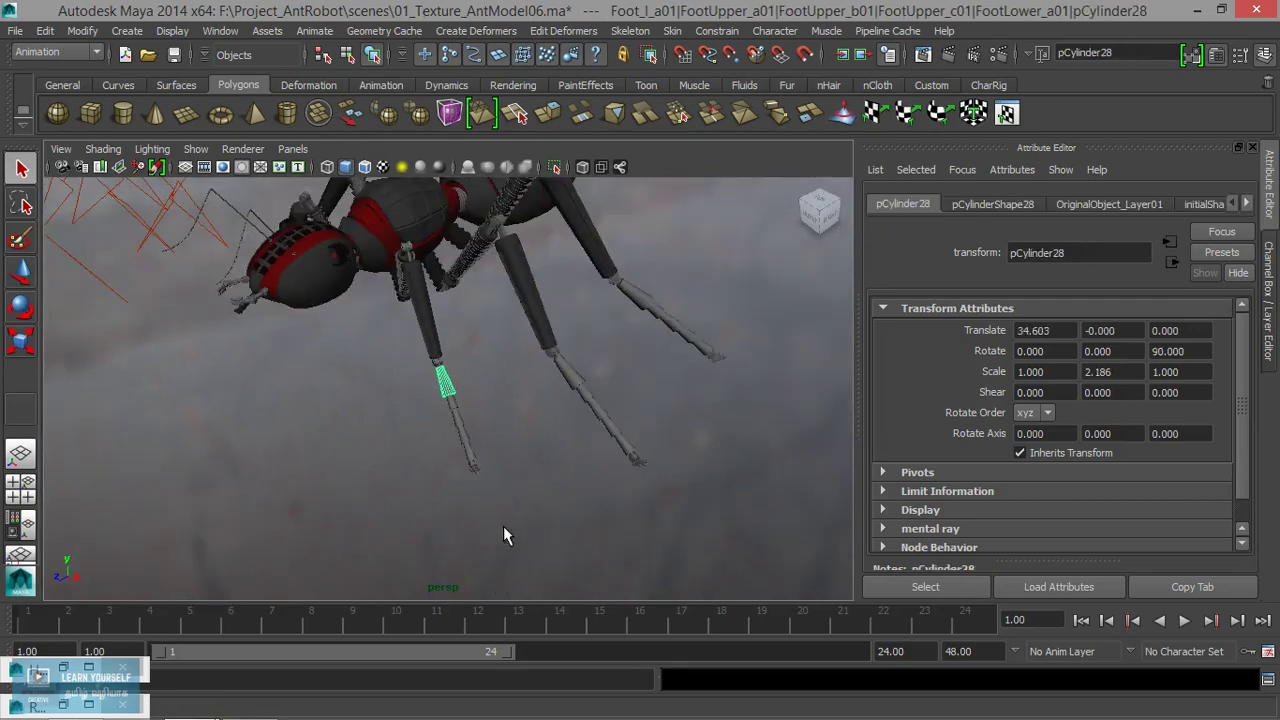
left_click(616, 445, "shift")
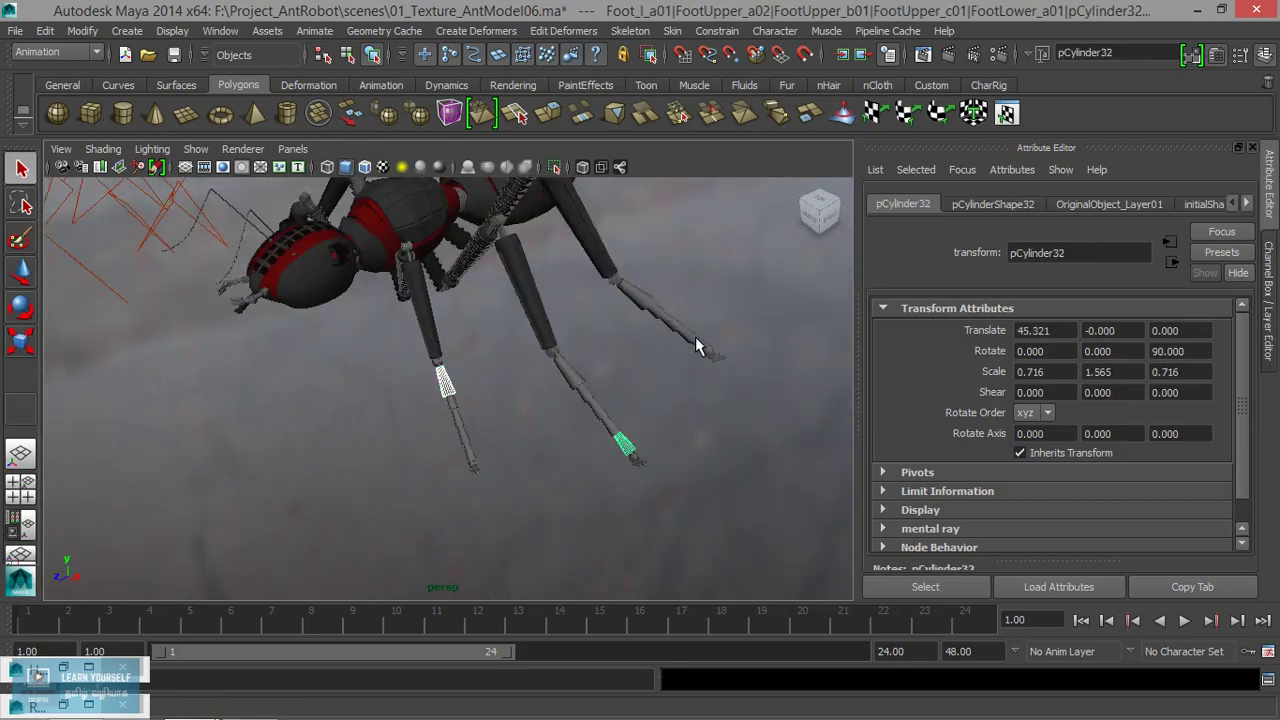
left_click(695, 336, "shift")
key("Up")
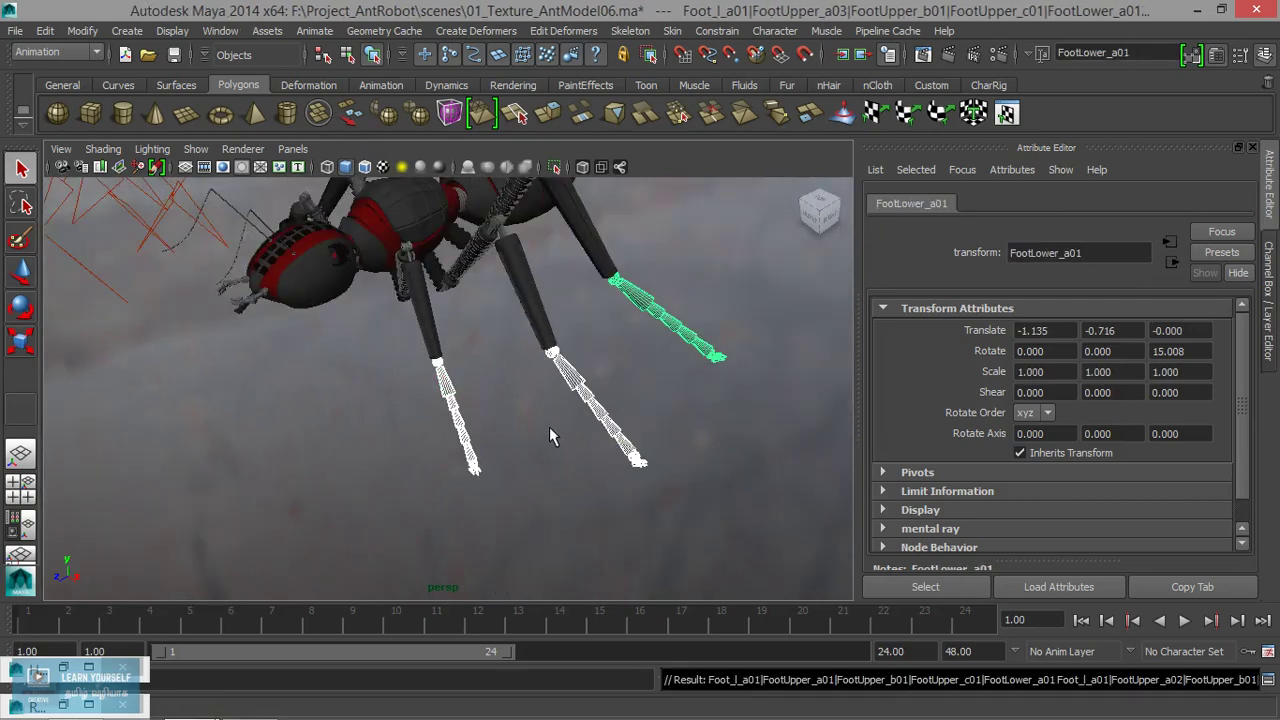
Step: Orbit and zoom to frame the legs from above
mouse_move(549, 426)
left_mouse_down("alt")
mouse_move(490, 435)
mouse_move(500, 462)
mouse_move(429, 443)
mouse_move(537, 483)
mouse_move(320, 517)
mouse_move(429, 420)
mouse_move(366, 486)
left_mouse_up("alt")
right_click_drag(366, 486, 546, 471, "alt")
mouse_move(546, 471)
left_mouse_down("alt")
mouse_move(508, 486)
mouse_move(686, 469)
left_mouse_up("alt")
scroll(505, 489, "down", 5)
scroll(580, 480, "up", 3)
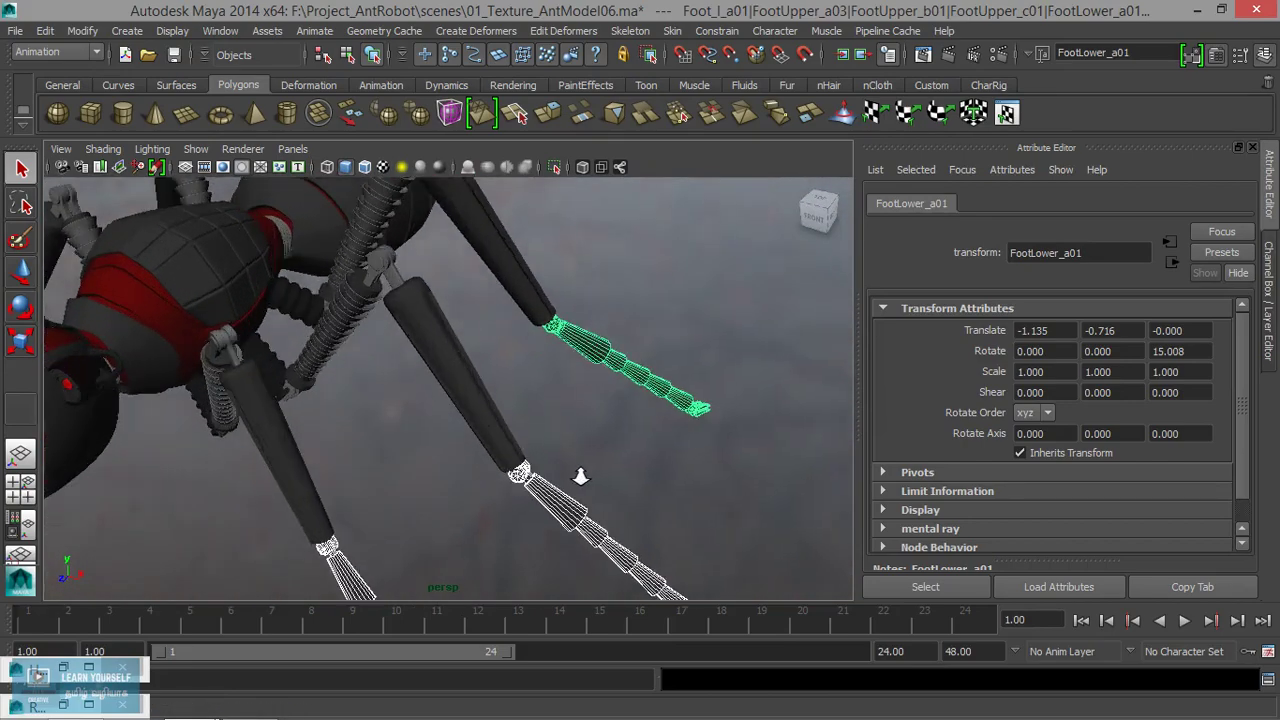
left_click_drag(580, 480, 580, 391, "alt")
mouse_move(580, 391)
middle_mouse_down("alt")
mouse_move(594, 352)
mouse_move(586, 371)
mouse_move(500, 415)
mouse_move(506, 400)
mouse_move(466, 409)
mouse_move(529, 374)
mouse_move(813, 377)
middle_mouse_up("alt")
Step: Render the current frame with mental ray at actual size, re-render, then minimize the Render View
left_click(906, 112)
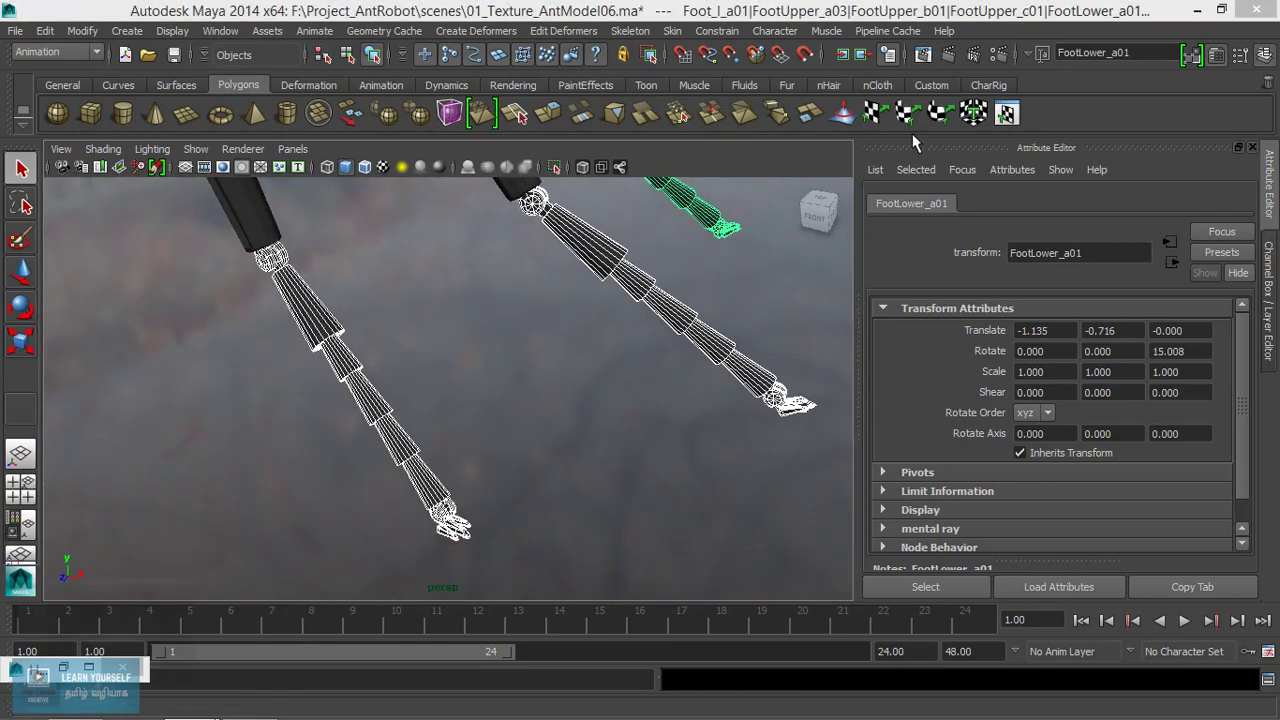
left_click(366, 83)
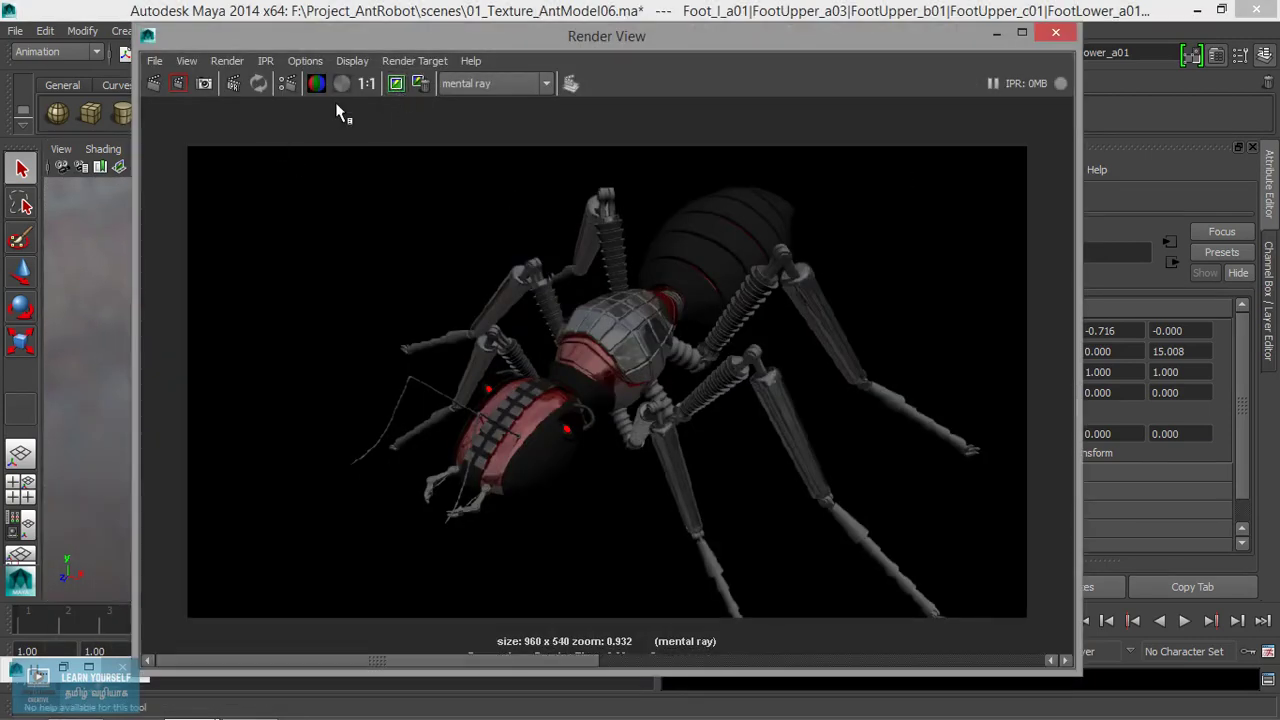
left_click(178, 83)
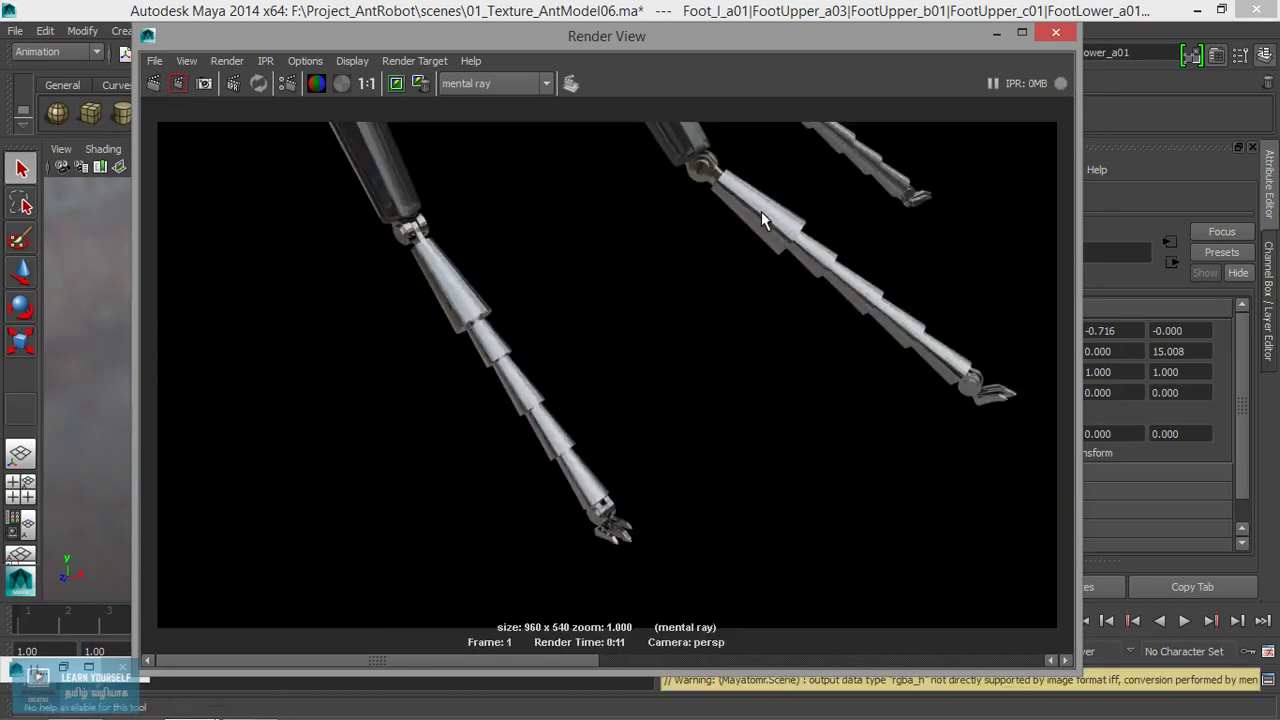
left_click(996, 38)
Step: Zoom closer on the legs near the joint and re-render that view
left_click_drag(535, 374, 710, 498, "alt")
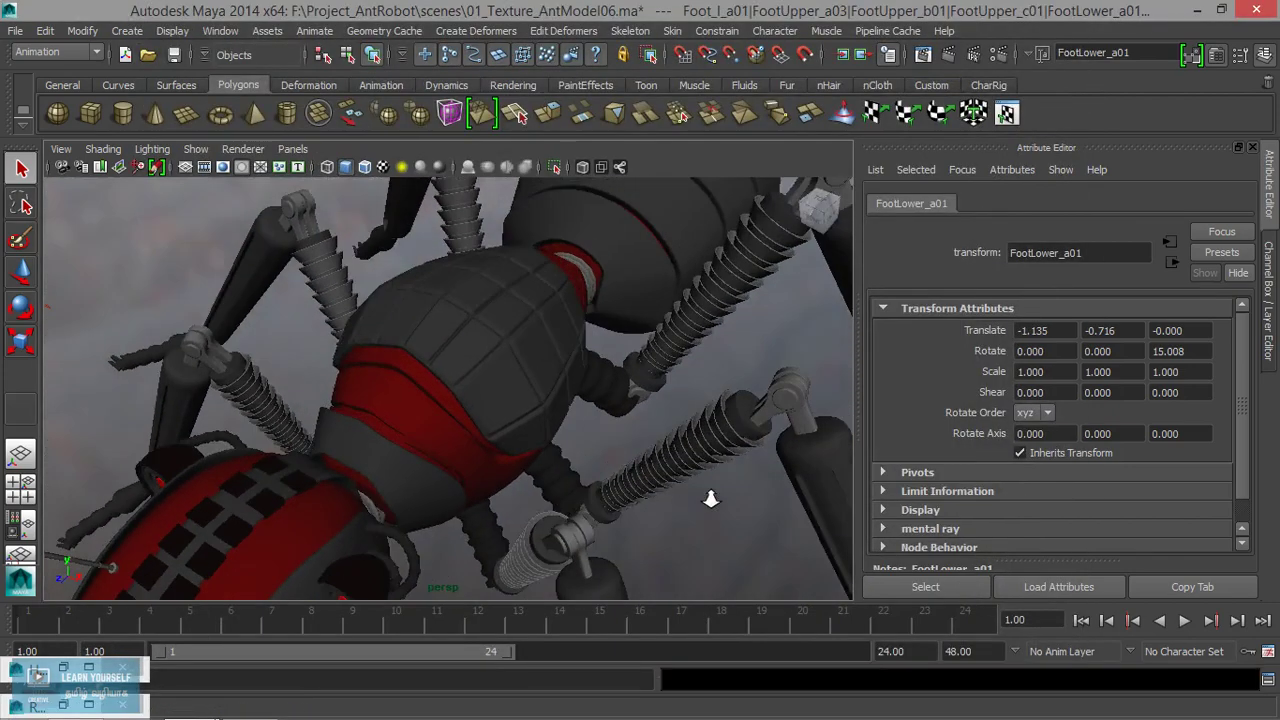
mouse_move(710, 498)
right_mouse_down("alt")
mouse_move(663, 446)
mouse_move(657, 423)
mouse_move(677, 394)
mouse_move(682, 414)
mouse_move(734, 437)
mouse_move(714, 443)
right_mouse_up("alt")
mouse_move(714, 443)
middle_mouse_down("alt")
mouse_move(711, 409)
mouse_move(737, 410)
mouse_move(737, 423)
middle_mouse_up("alt")
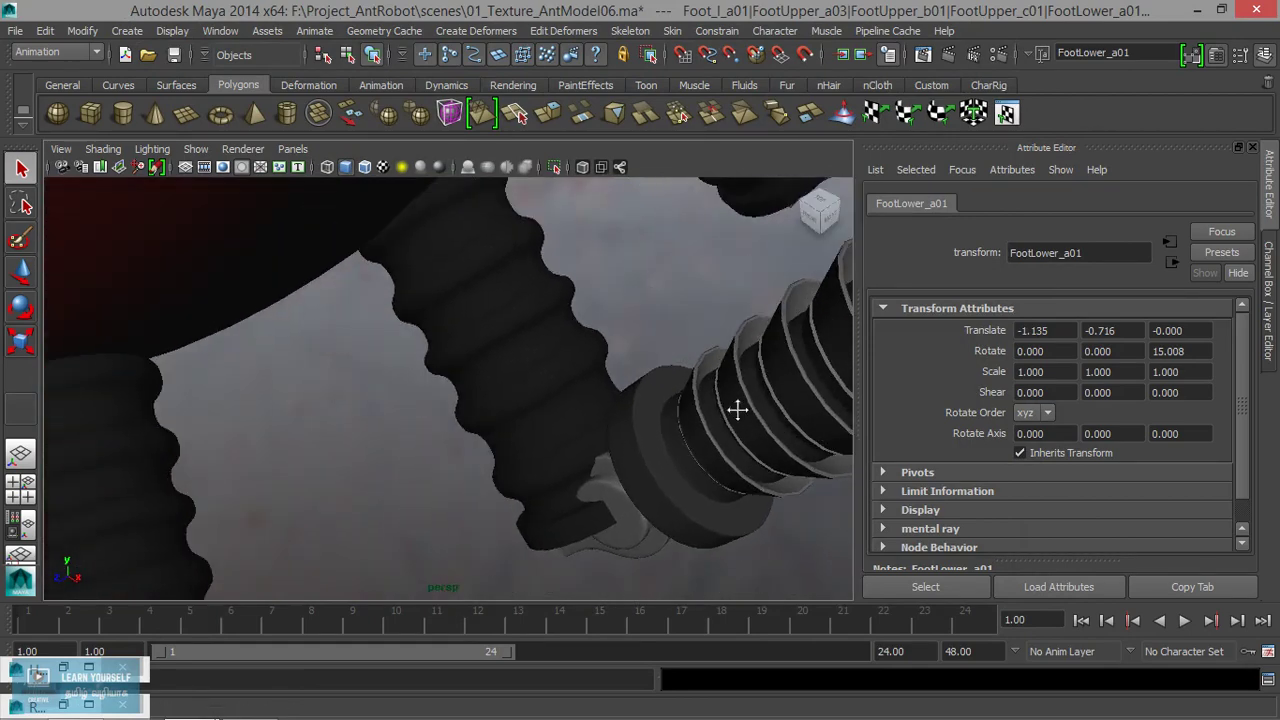
left_click(923, 54)
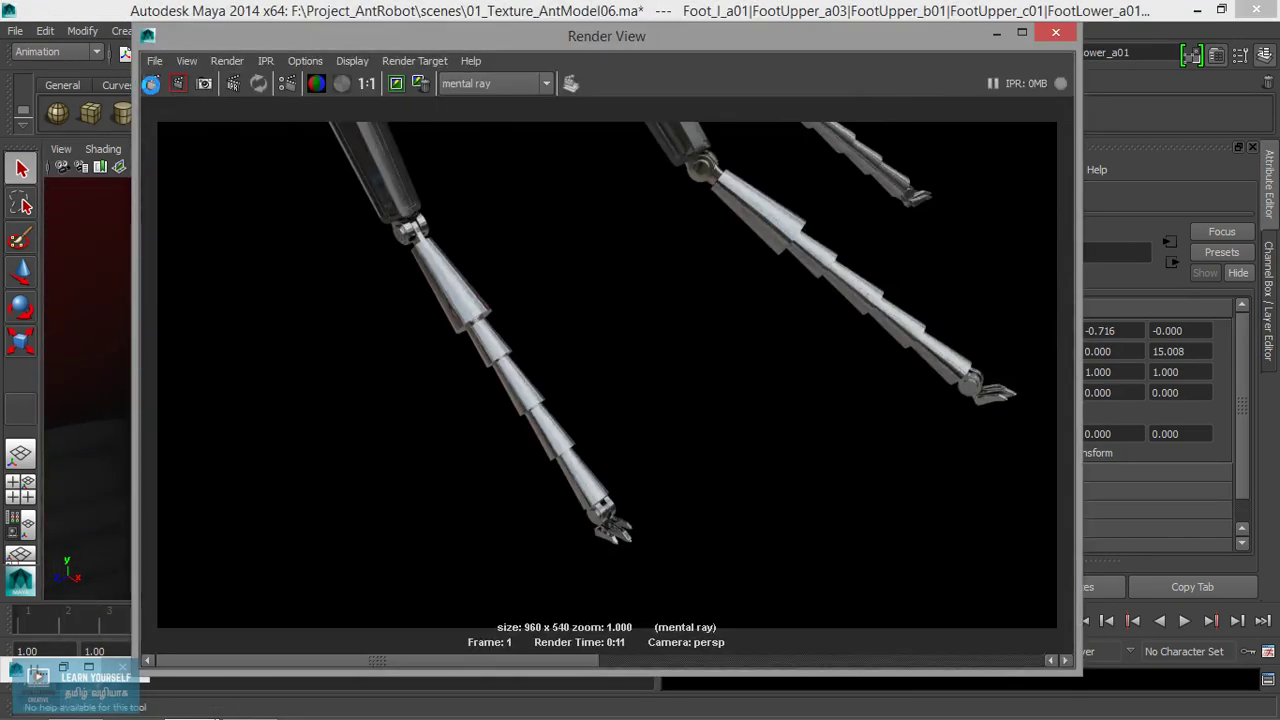
left_click(151, 83)
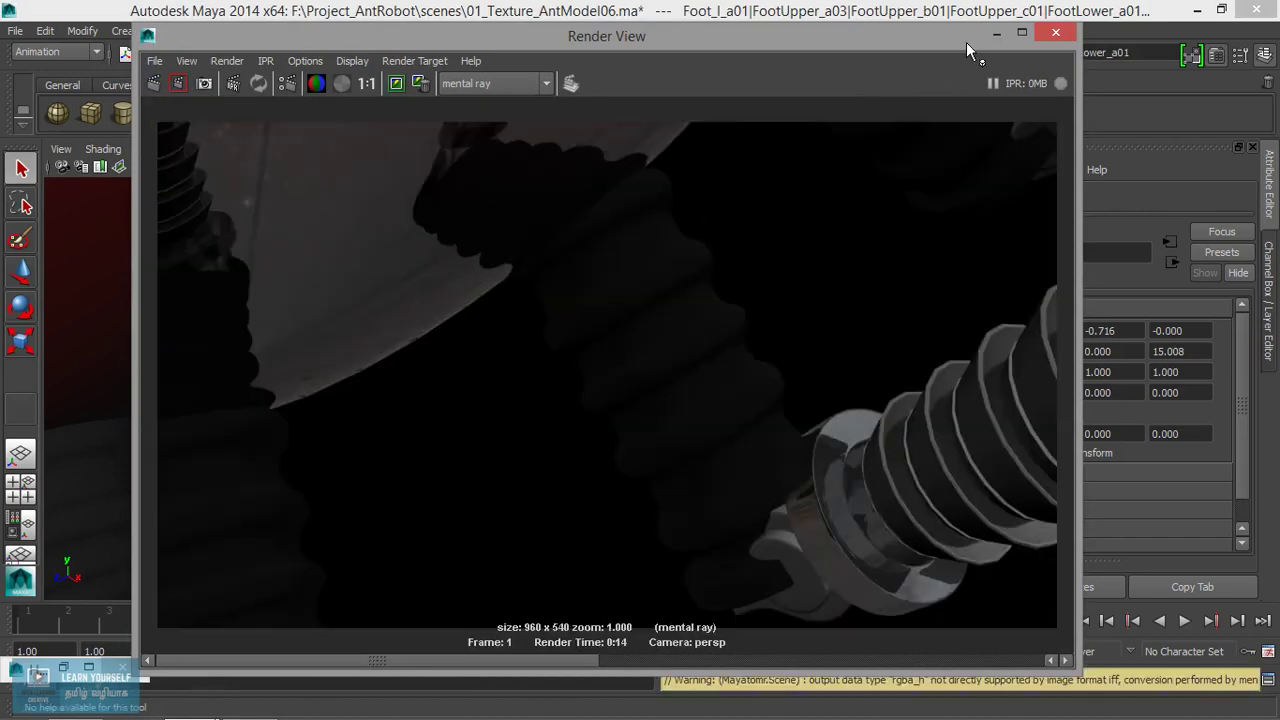
left_click(996, 33)
Step: Orbit around the ant to view it from above and other angles
scroll(666, 250, "down", 5)
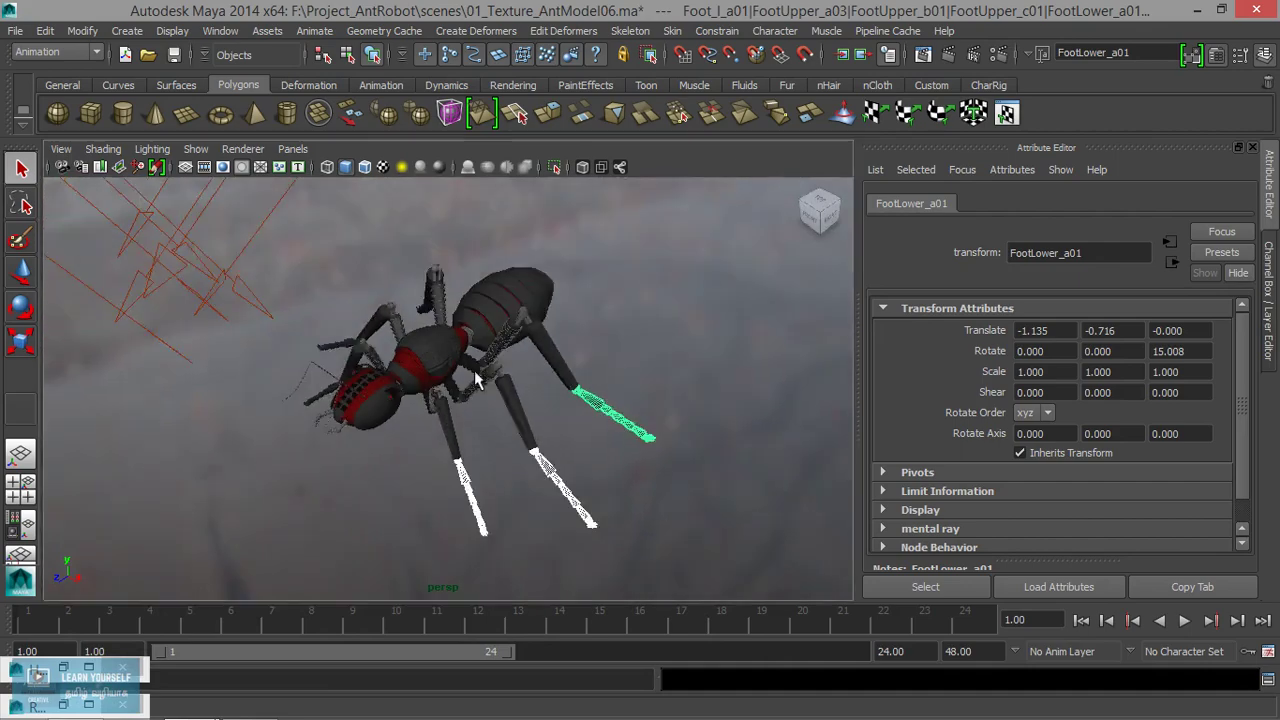
mouse_move(666, 280)
left_mouse_down("alt")
mouse_move(653, 397)
mouse_move(448, 350)
left_mouse_up("alt")
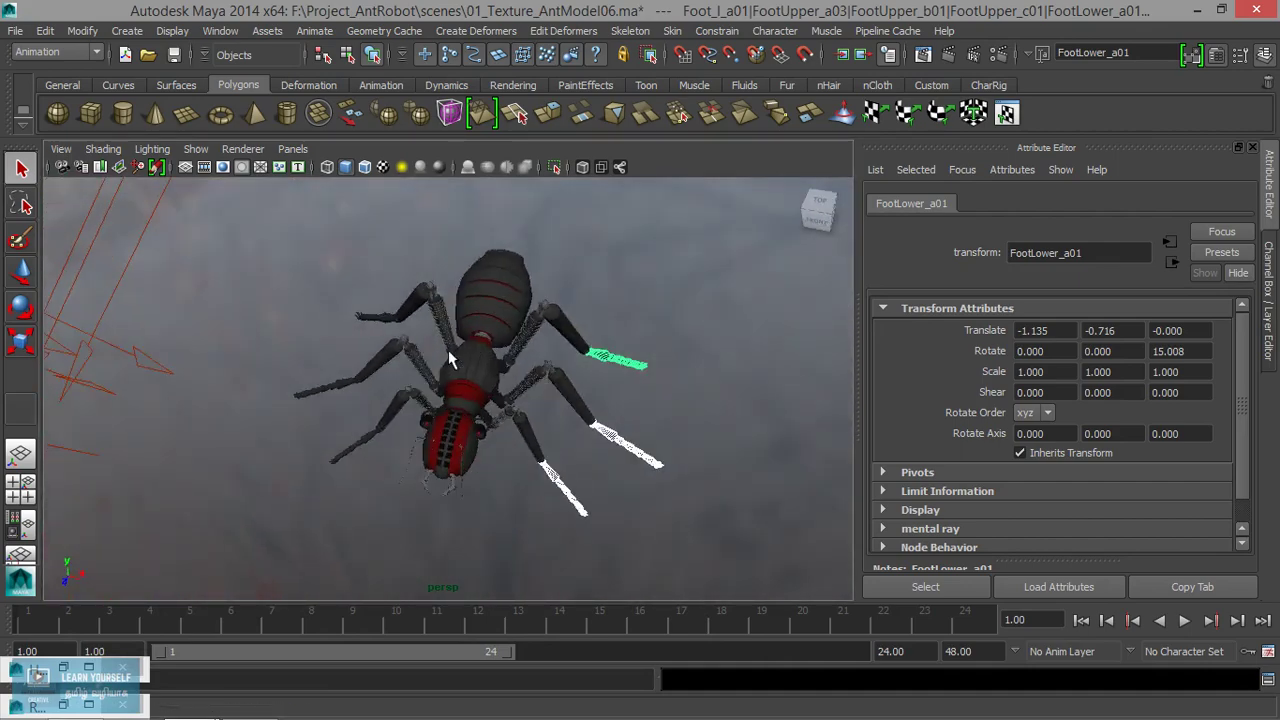
middle_click_drag(448, 350, 620, 395, "alt")
left_click_drag(620, 395, 405, 355, "alt")
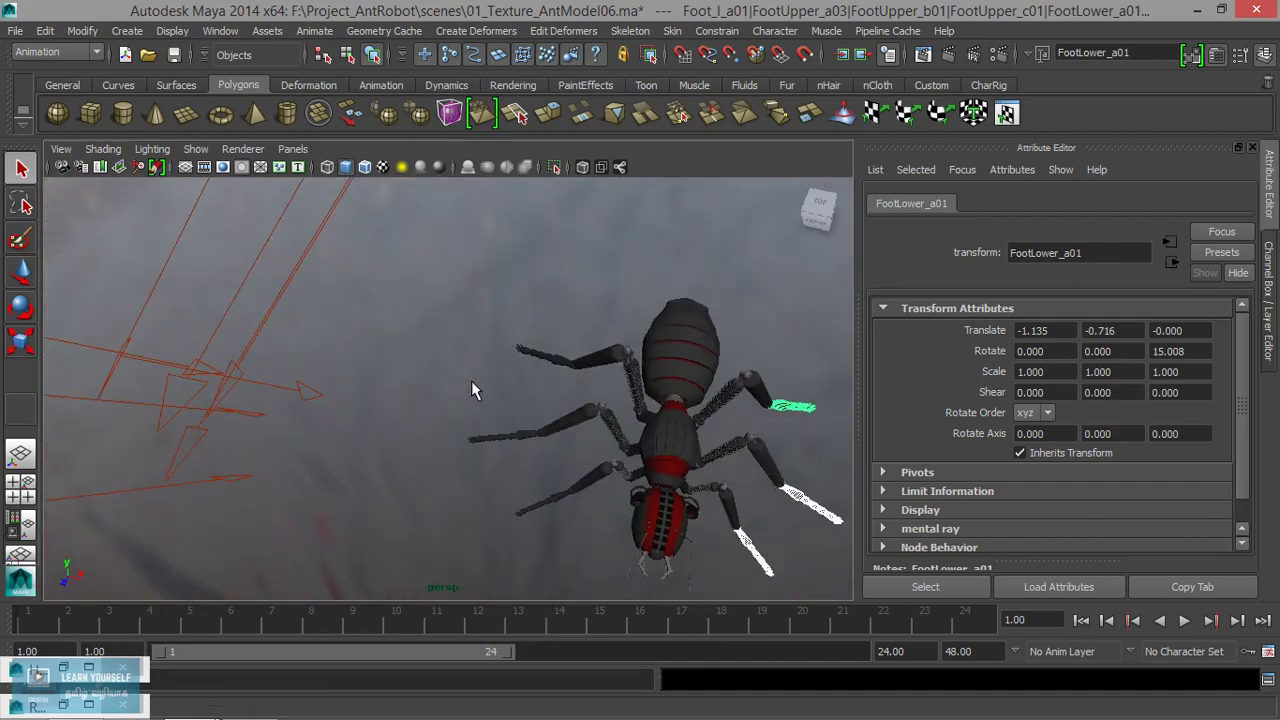
scroll(694, 446, "up", 3)
scroll(466, 346, "up", 3)
scroll(614, 403, "up", 3)
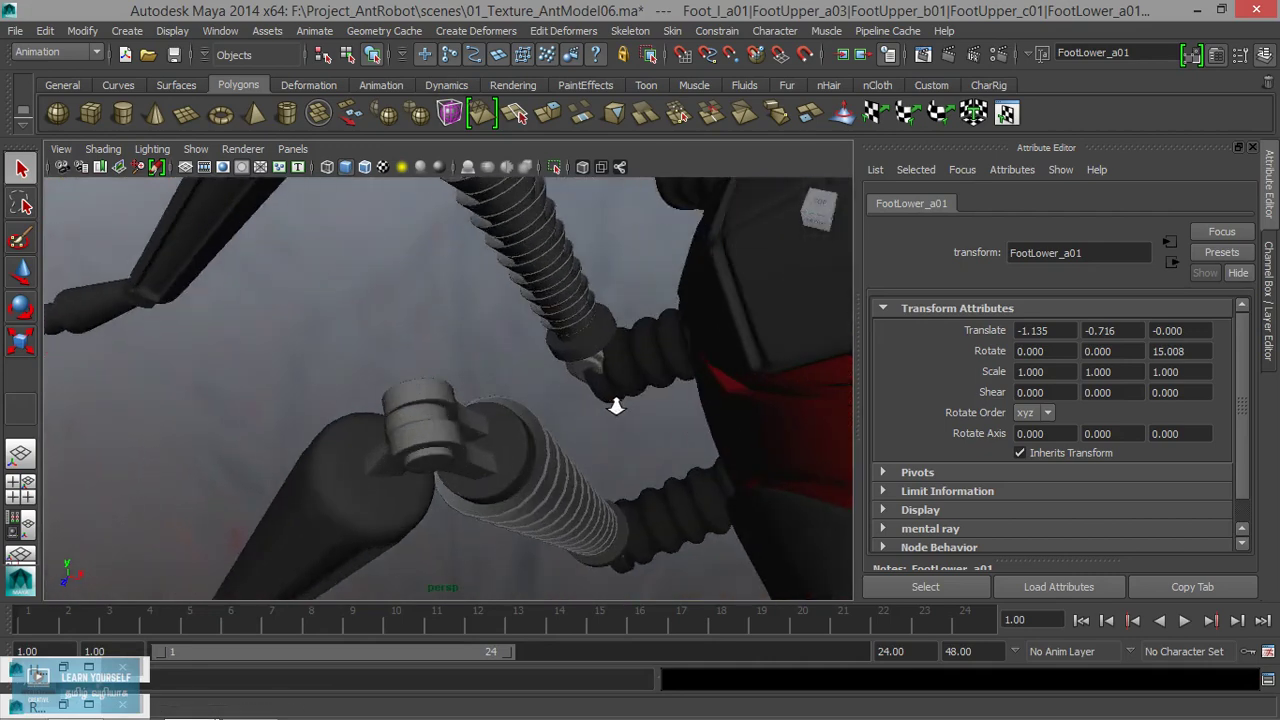
Step: Close in on the leg joints and test-render that close-up with mental ray
middle_click_drag(614, 403, 549, 334, "alt")
scroll(555, 340, "up", 1)
scroll(566, 349, "up", 2)
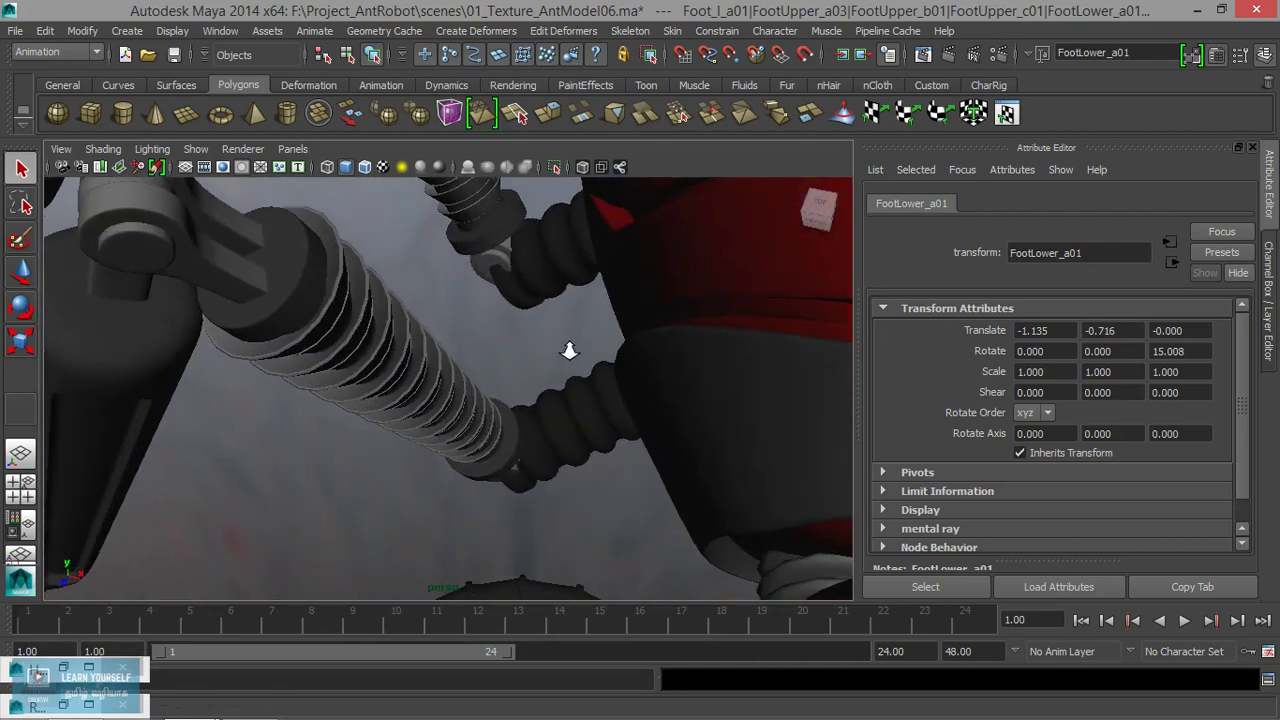
left_click(922, 54)
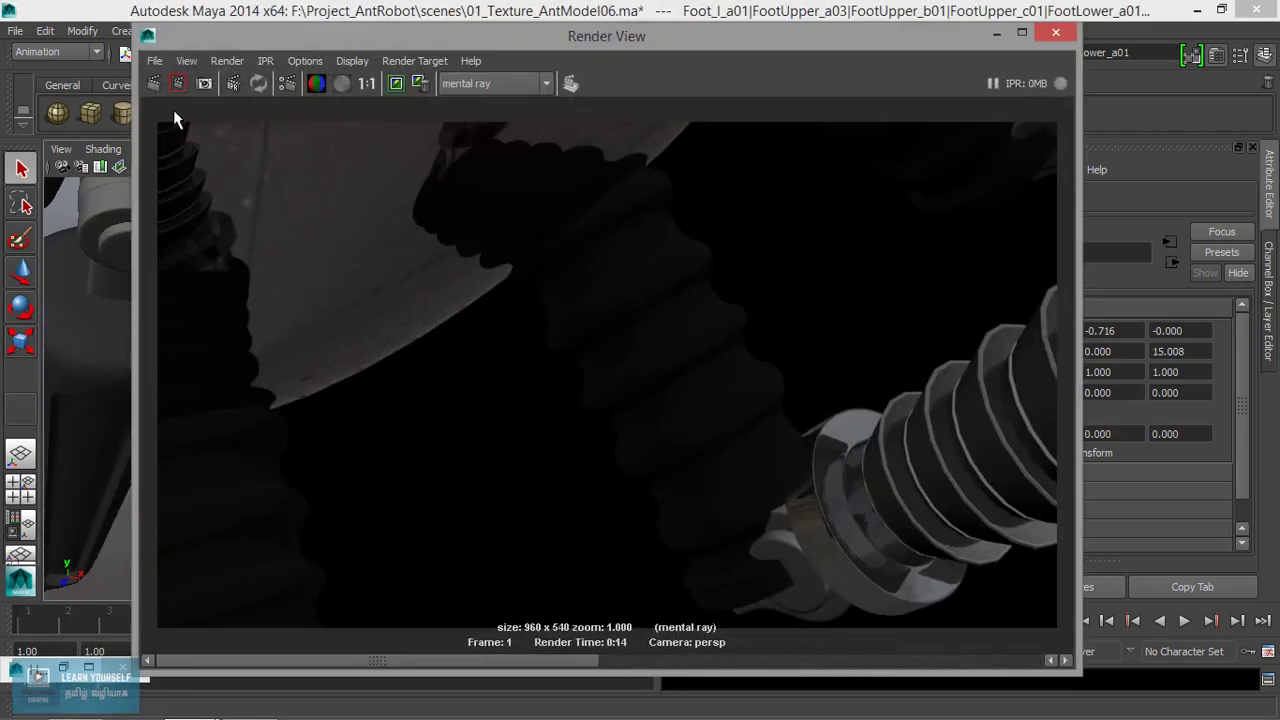
left_click(150, 86)
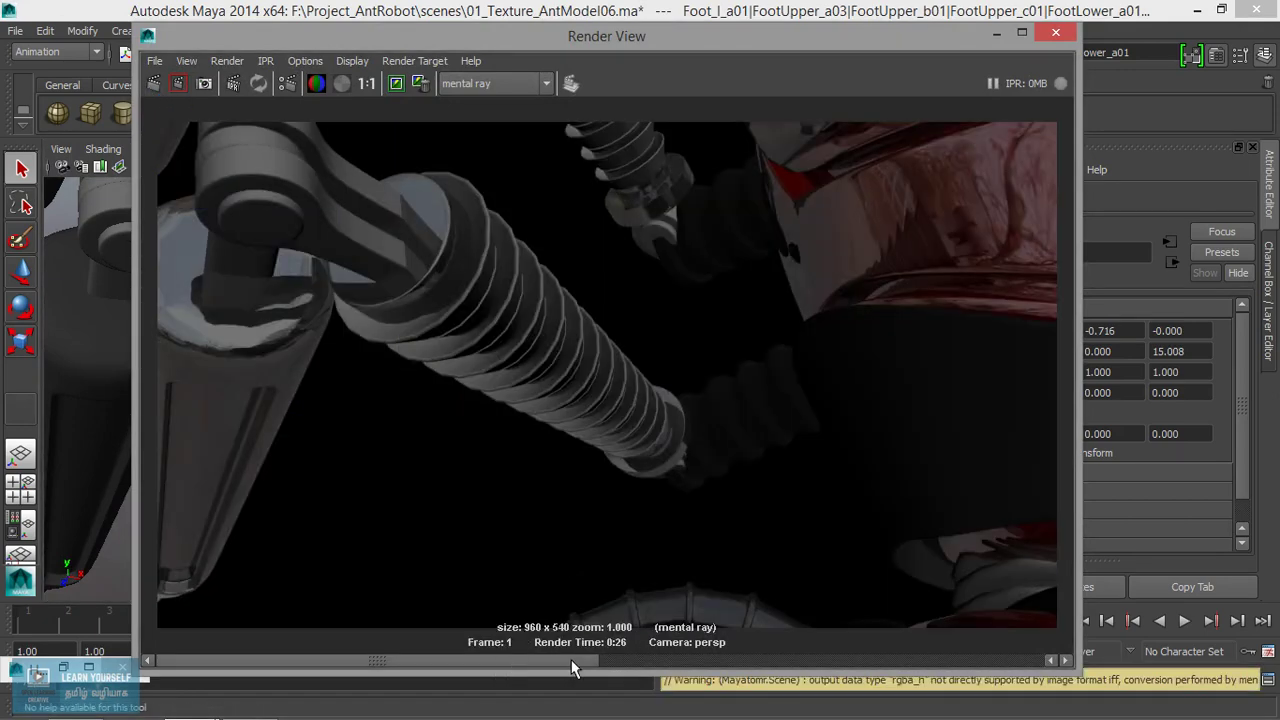
left_click(1000, 35)
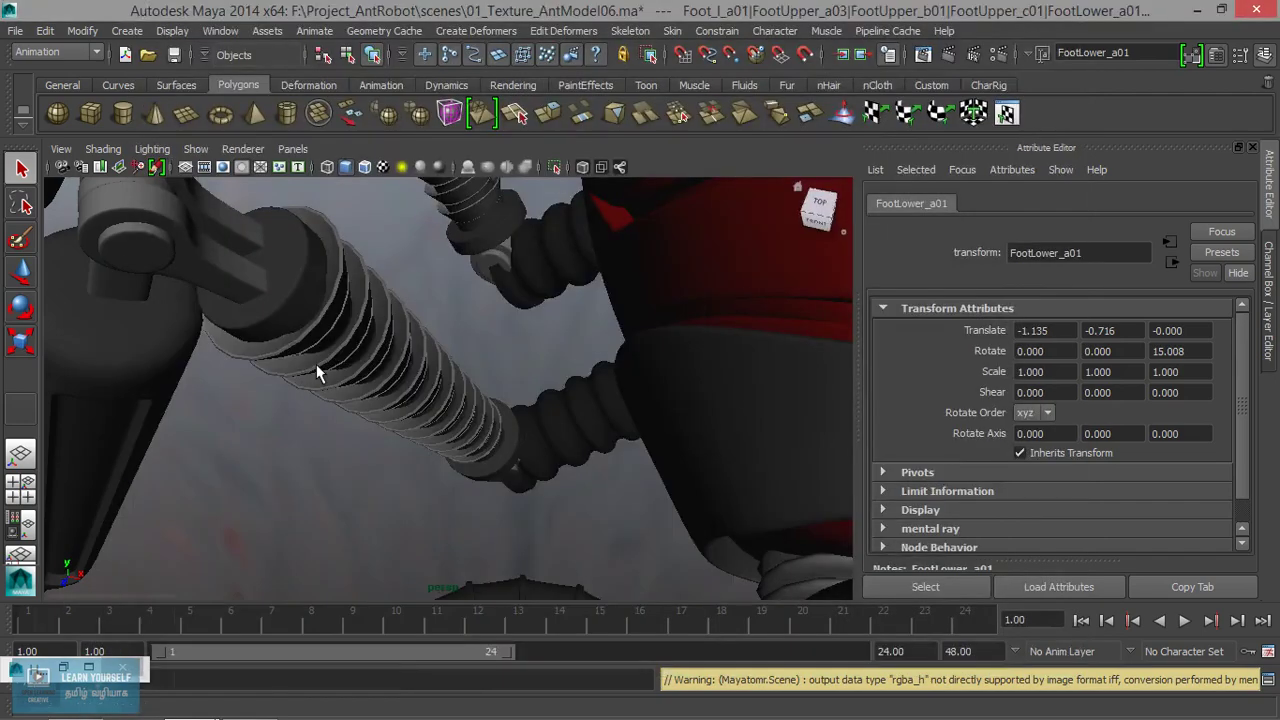
scroll(316, 356, "down", 5)
Step: Raise directionalLight1's intensity from 0.600 to 1.000
left_click_drag(87, 376, 334, 583, "alt")
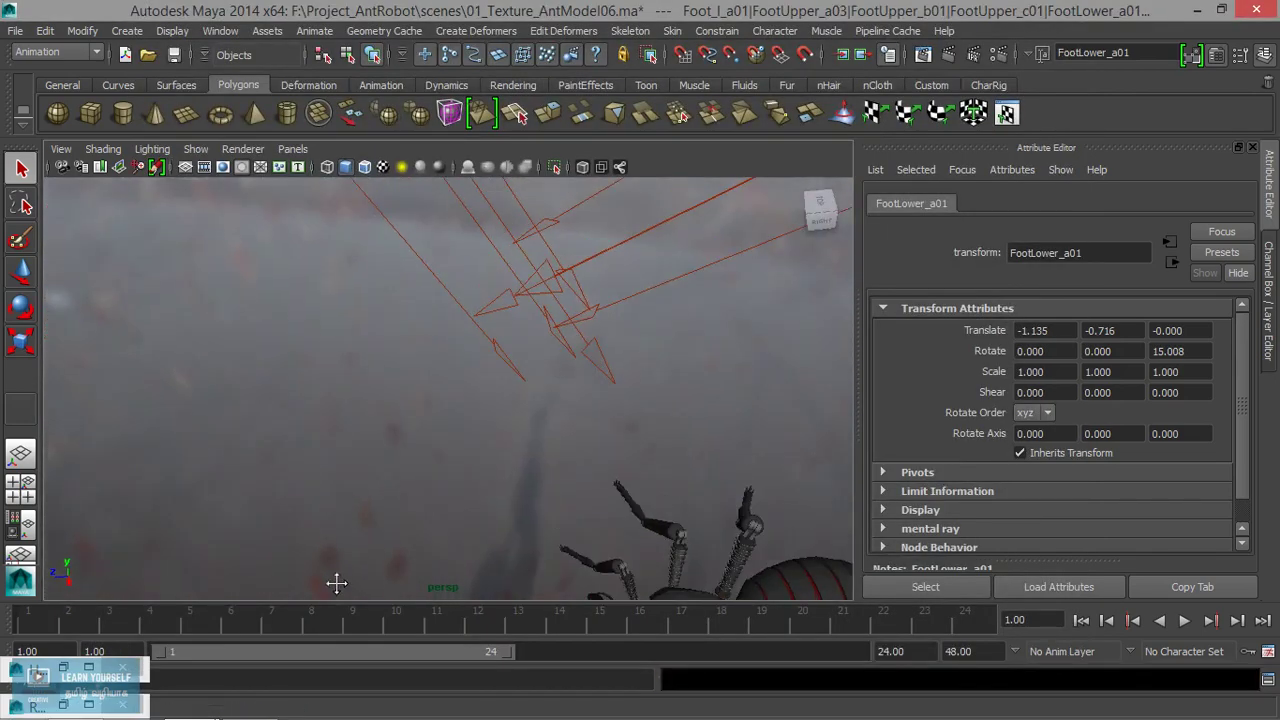
left_click(425, 254)
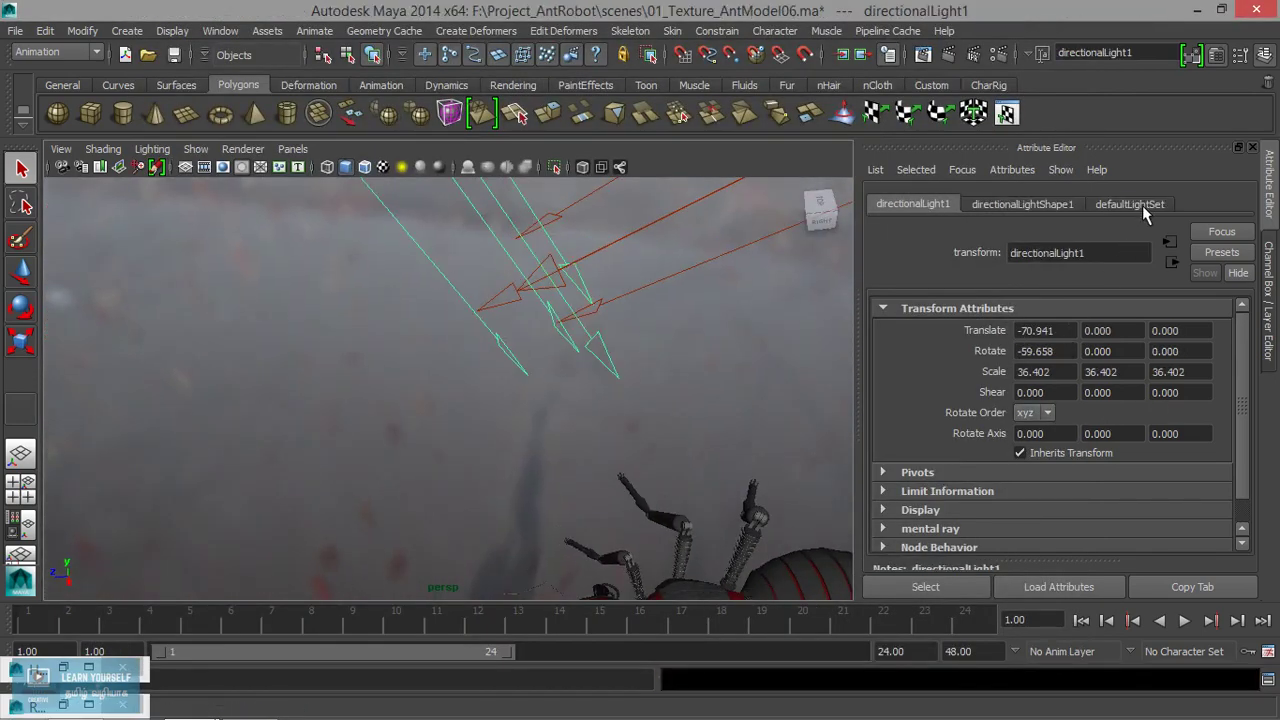
left_click(1130, 204)
left_click(1022, 204)
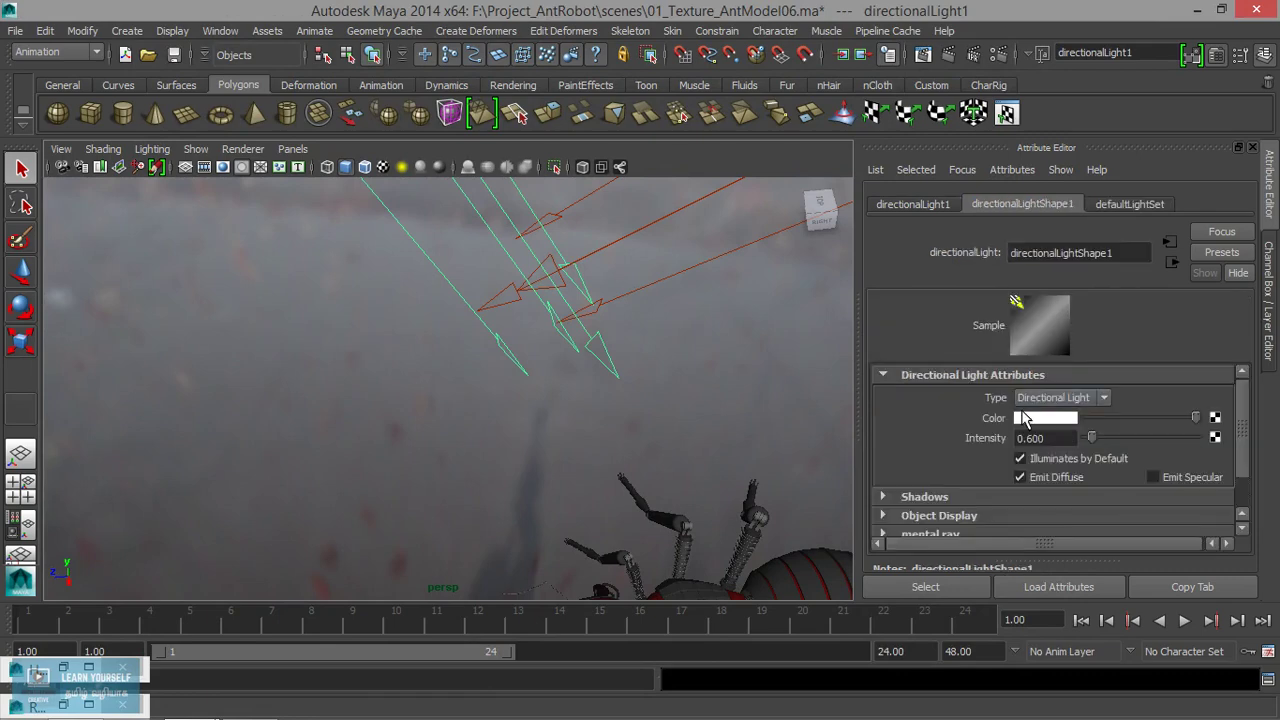
left_click_drag(1052, 440, 966, 443)
type("1.000")
key("Return")
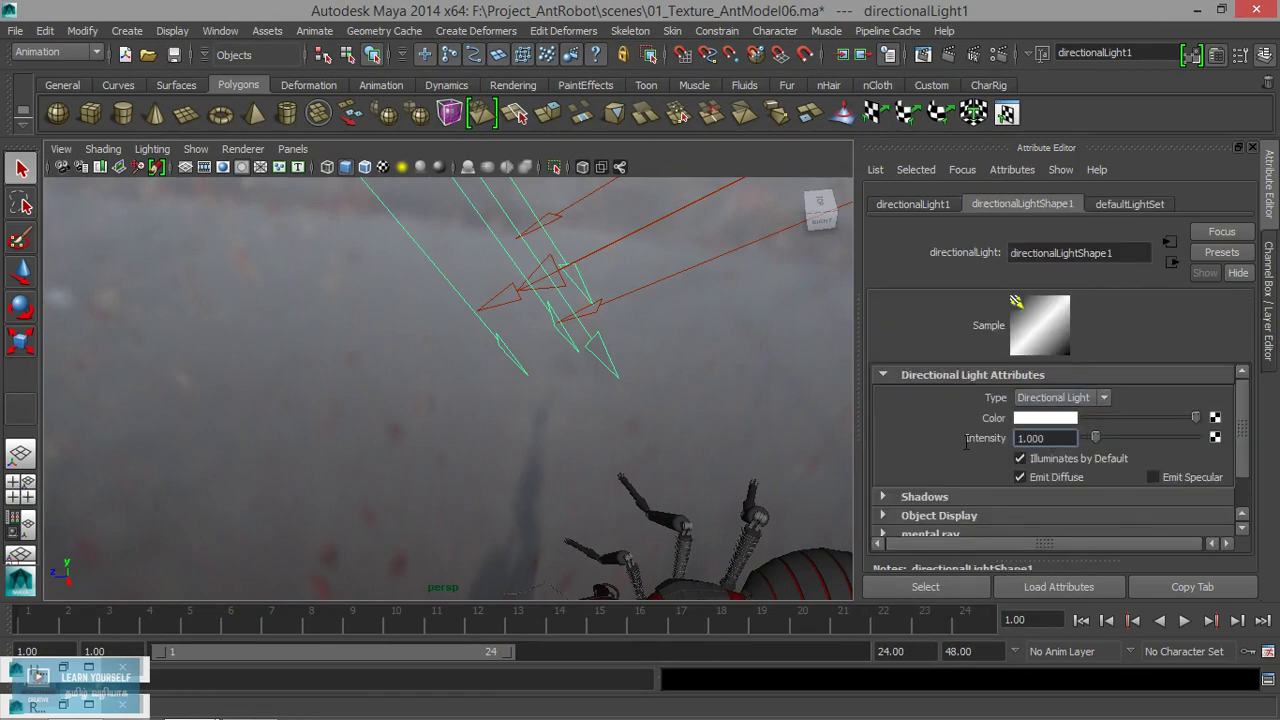
Step: Duplicate the directional light and set the copy's intensity to 1.000
mouse_move(536, 358)
left_mouse_down("alt")
mouse_move(623, 337)
mouse_move(510, 268)
mouse_move(477, 286)
mouse_move(617, 451)
mouse_move(601, 456)
left_mouse_up("alt")
key("ctrl+d")
type("0.600")
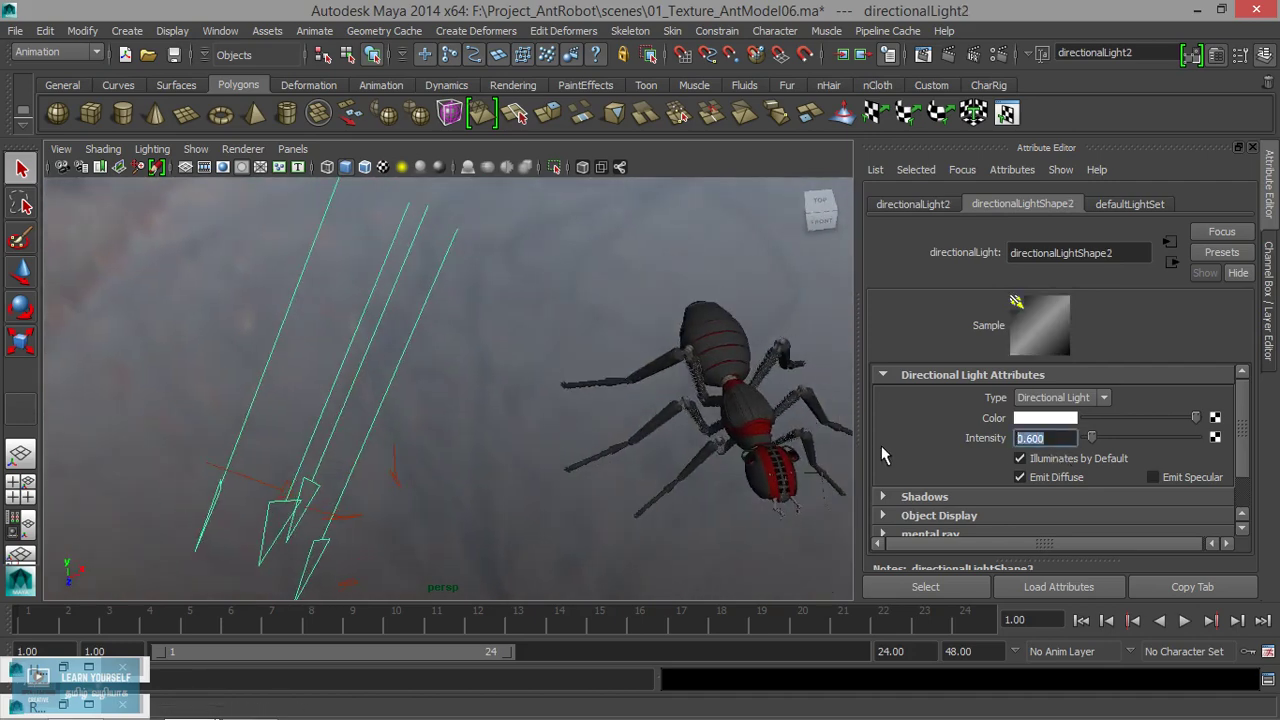
type("1")
key("Return")
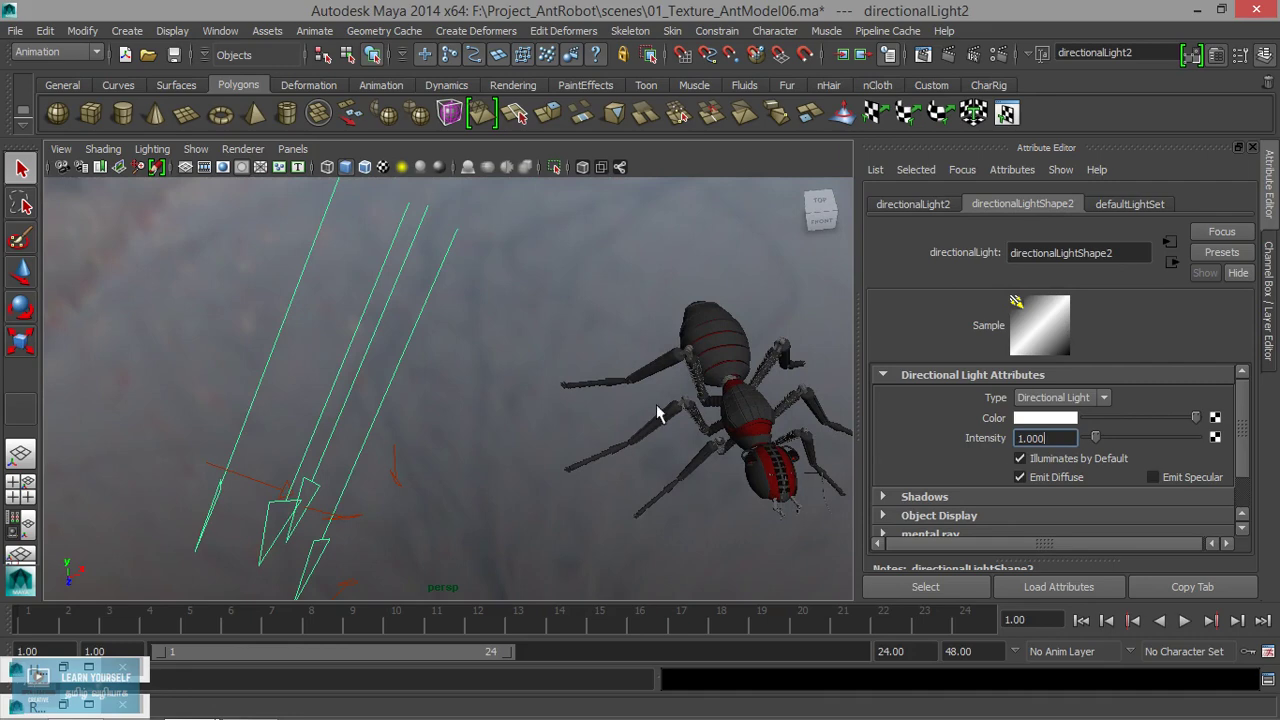
mouse_move(657, 413)
left_mouse_down("alt")
mouse_move(600, 420)
mouse_move(423, 340)
mouse_move(534, 386)
mouse_move(452, 394)
mouse_move(416, 294)
left_mouse_up("alt")
left_click(128, 31)
mouse_move(143, 111)
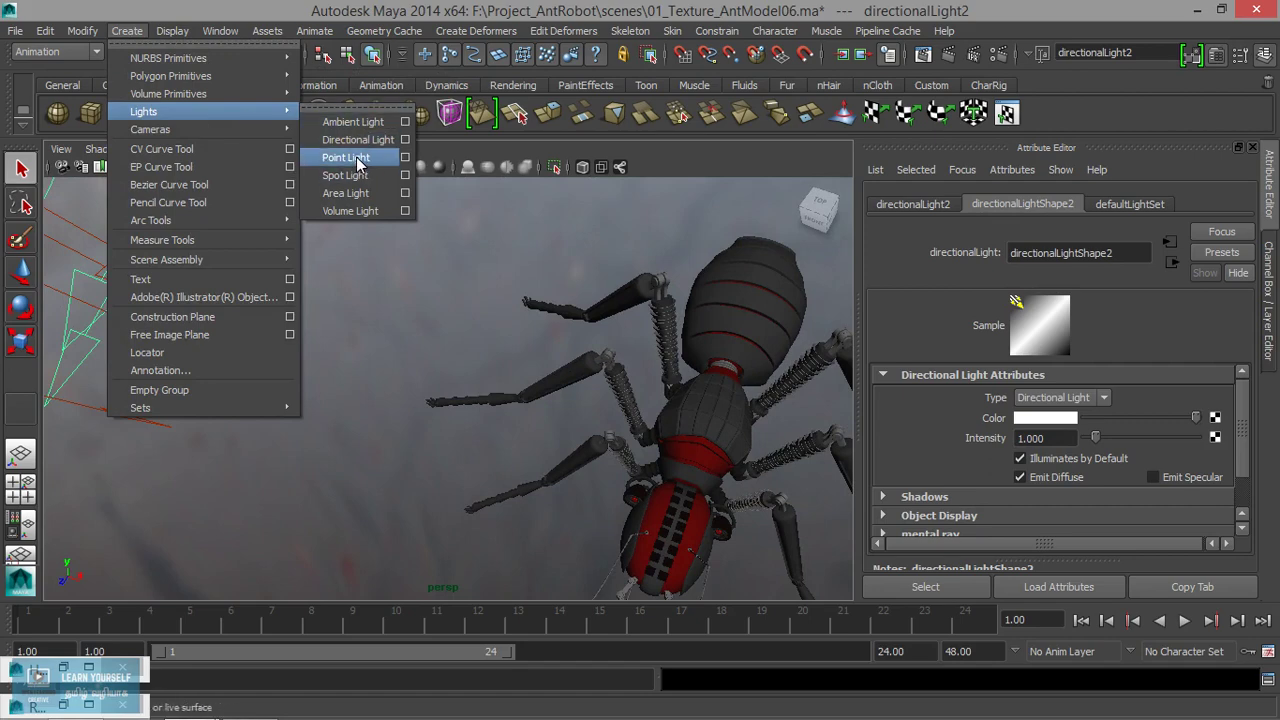
Step: Create a spot light, look through it, and dolly so the ant sits in its cone
left_click(355, 176)
left_click(293, 149)
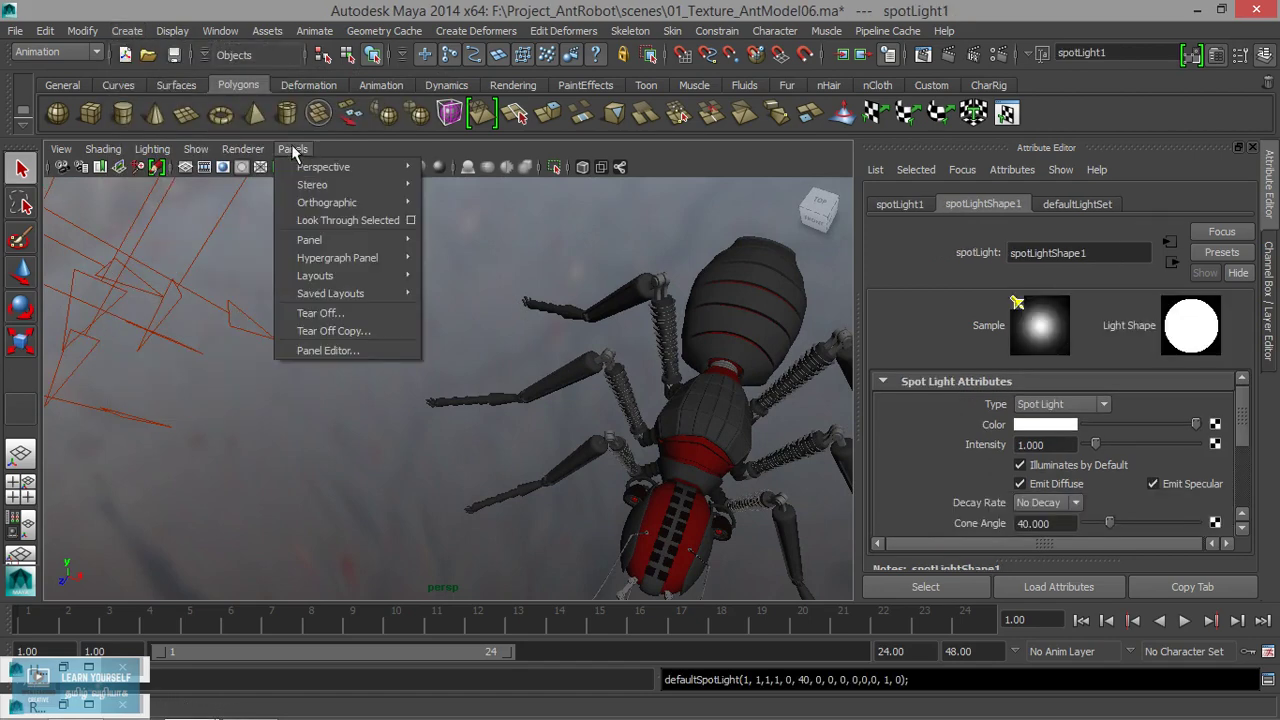
left_click(339, 219)
scroll(638, 370, "down", 3)
mouse_move(638, 370)
left_mouse_down("alt")
mouse_move(400, 449)
mouse_move(486, 480)
mouse_move(446, 463)
mouse_move(388, 401)
mouse_move(363, 409)
mouse_move(371, 427)
mouse_move(297, 414)
mouse_move(323, 457)
mouse_move(312, 432)
mouse_move(196, 390)
left_mouse_up("alt")
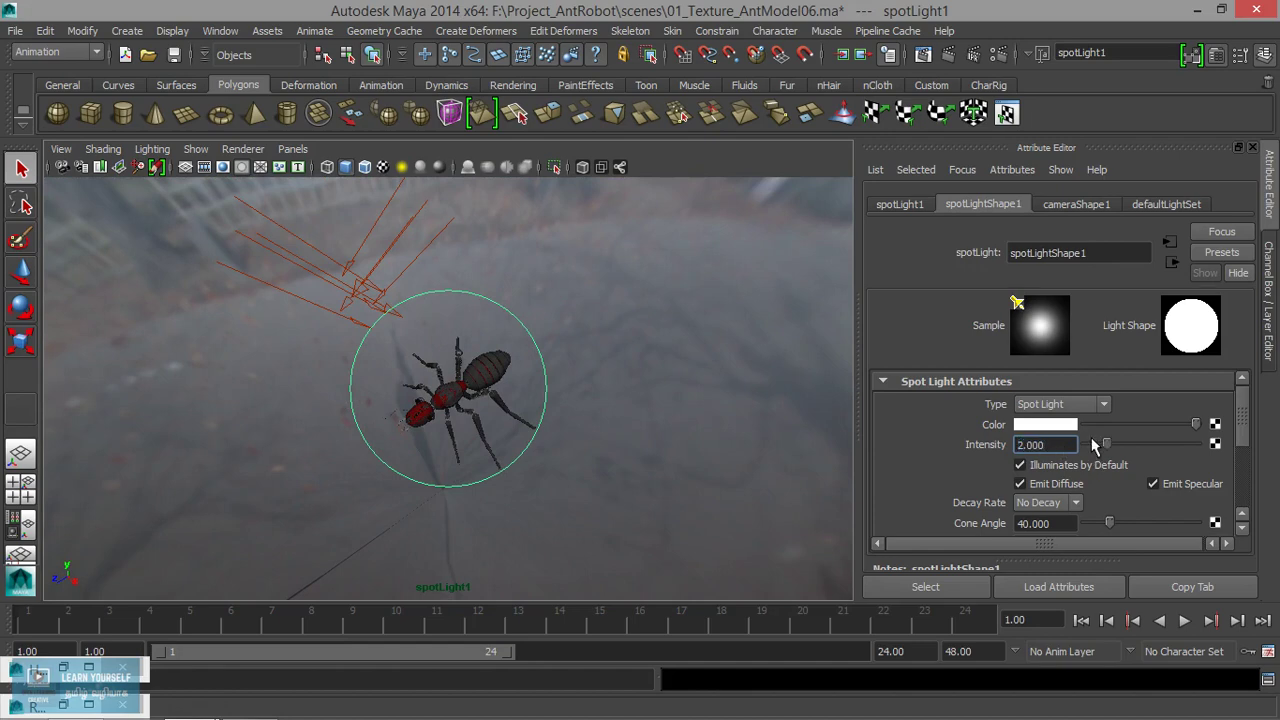
Step: Switch the viewport back to the persp camera and frame the ant's abdomen and legs
left_click(294, 149)
mouse_move(330, 167)
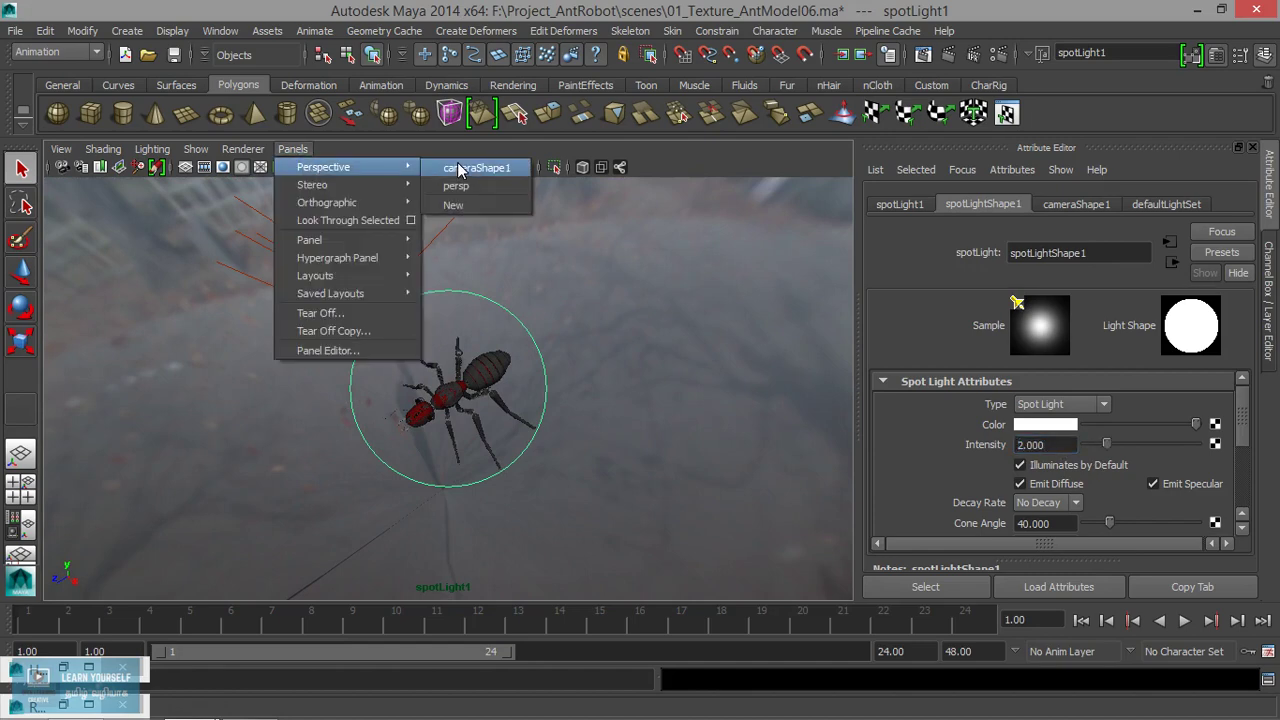
left_click(458, 186)
left_click_drag(725, 497, 360, 337, "alt")
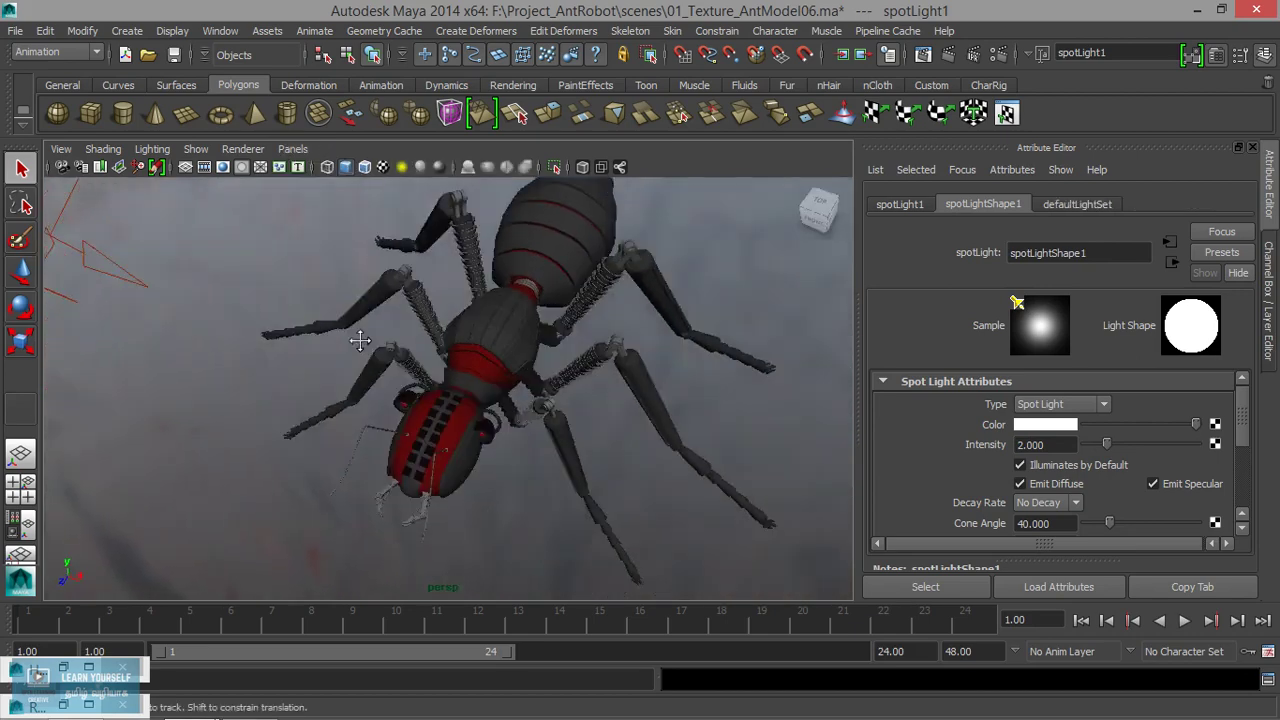
mouse_move(360, 337)
right_mouse_down("alt")
mouse_move(663, 443)
mouse_move(725, 432)
right_mouse_up("alt")
left_click_drag(723, 422, 631, 434, "alt")
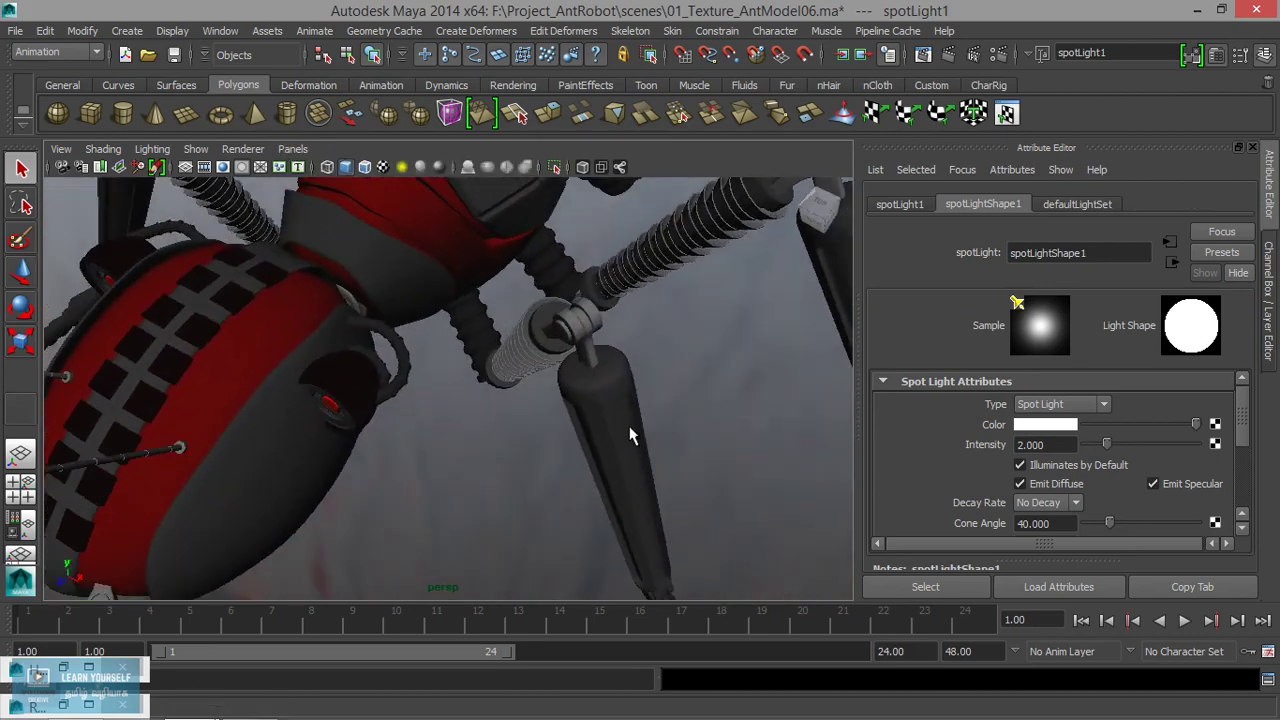
mouse_move(631, 434)
middle_mouse_down("alt")
mouse_move(460, 480)
mouse_move(591, 429)
mouse_move(578, 452)
middle_mouse_up("alt")
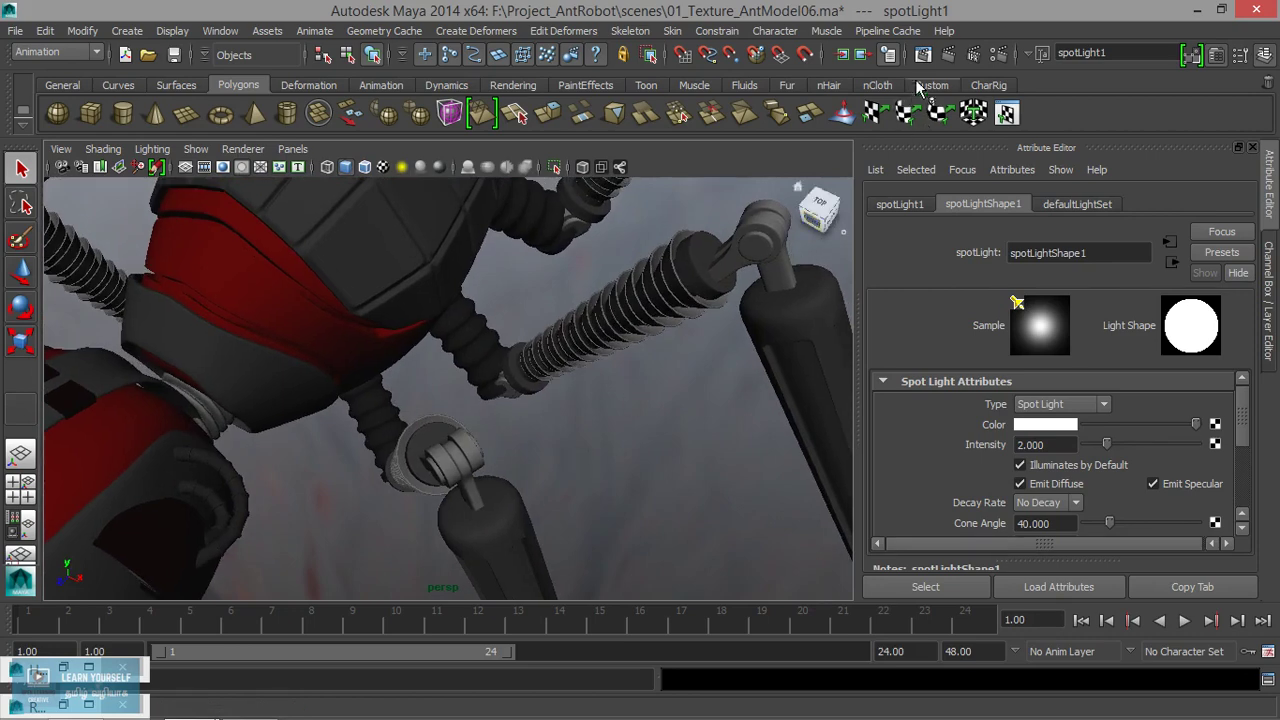
Step: Re-render the leg view with mental ray and zoom around the resulting image
left_click(921, 55)
left_click(155, 84)
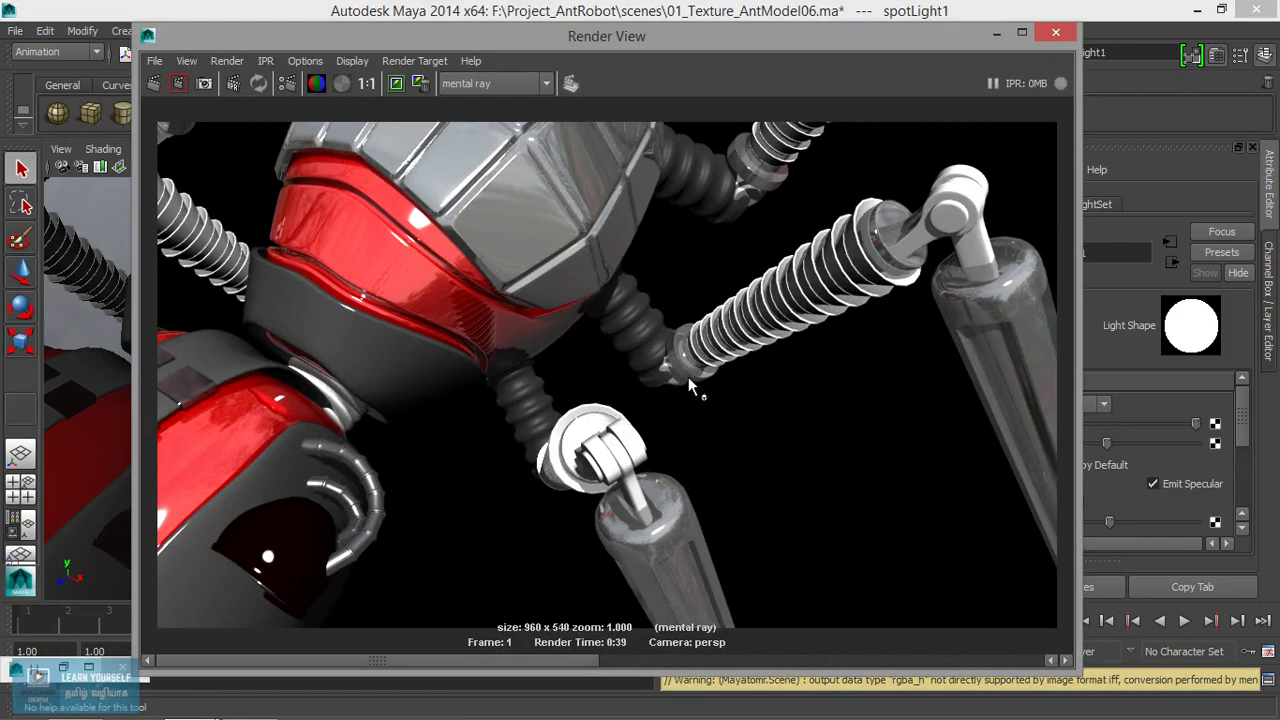
scroll(688, 377, "up", 2)
scroll(688, 377, "up", 2)
scroll(688, 377, "down", 2)
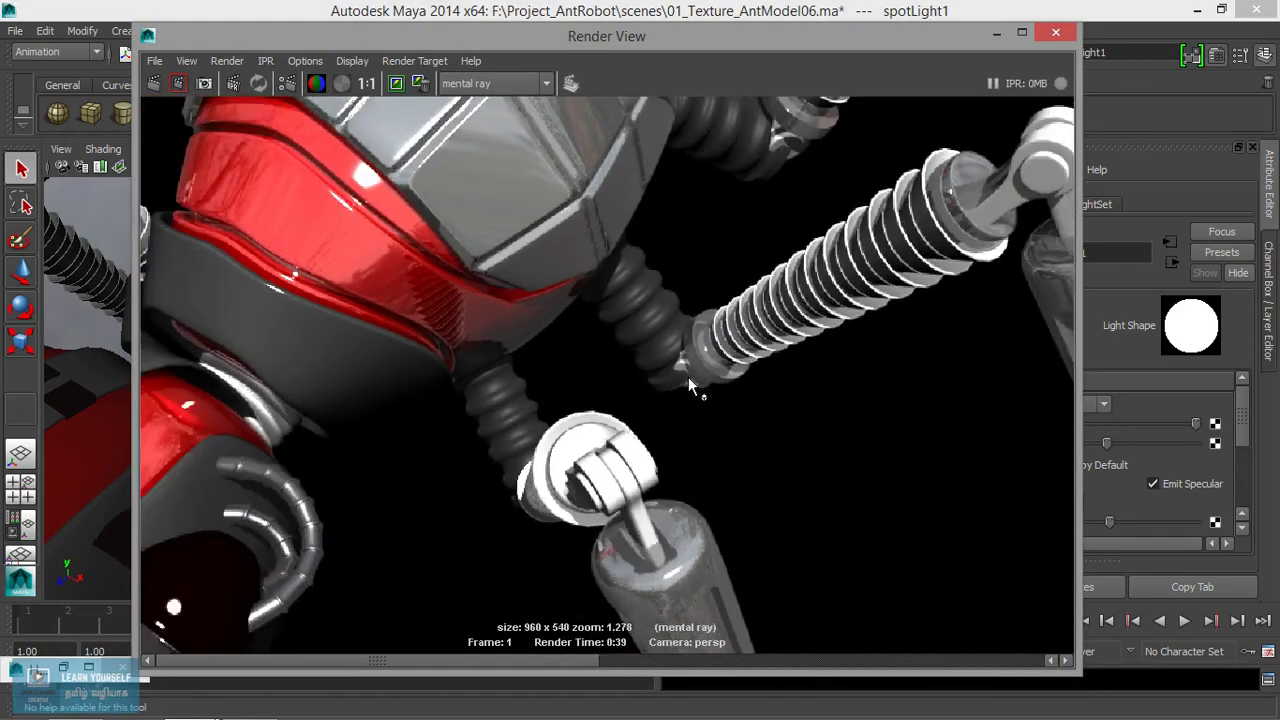
scroll(688, 377, "down", 2)
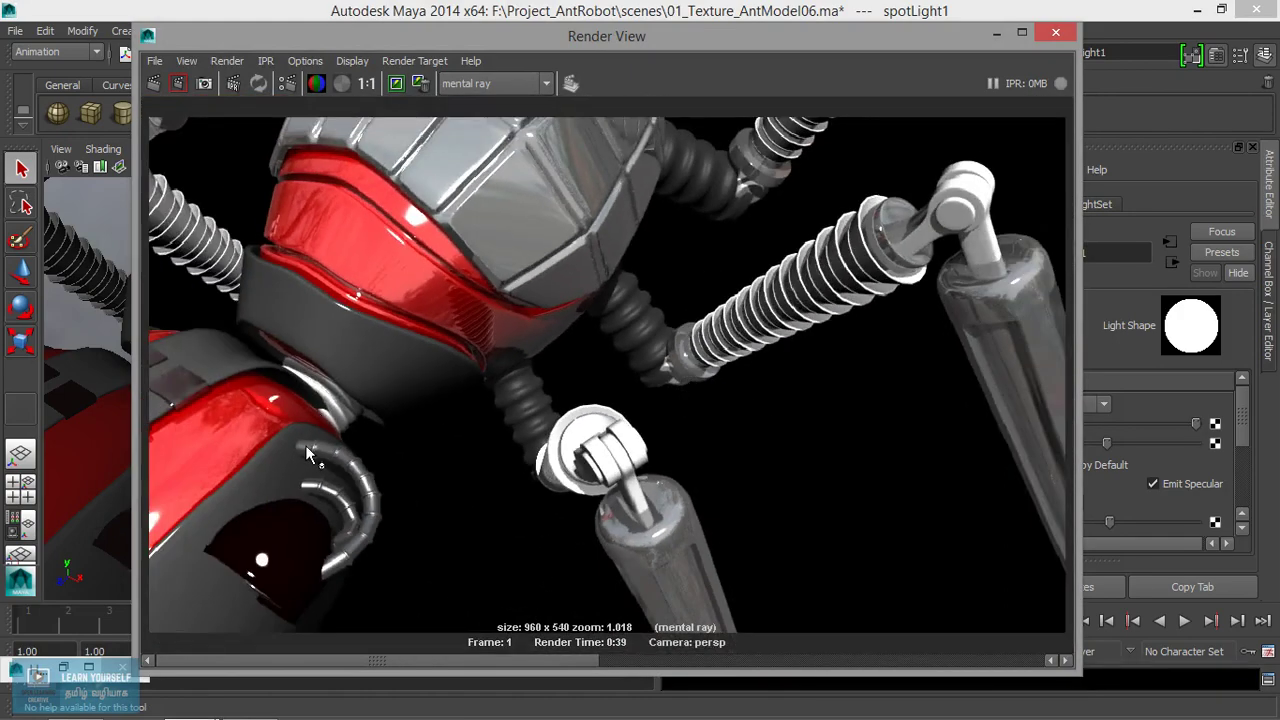
Step: Minimize the render window, frame the bellows pCube16 and assign it the RubberMat02 material
left_click(996, 37)
left_click_drag(612, 375, 529, 382, "alt")
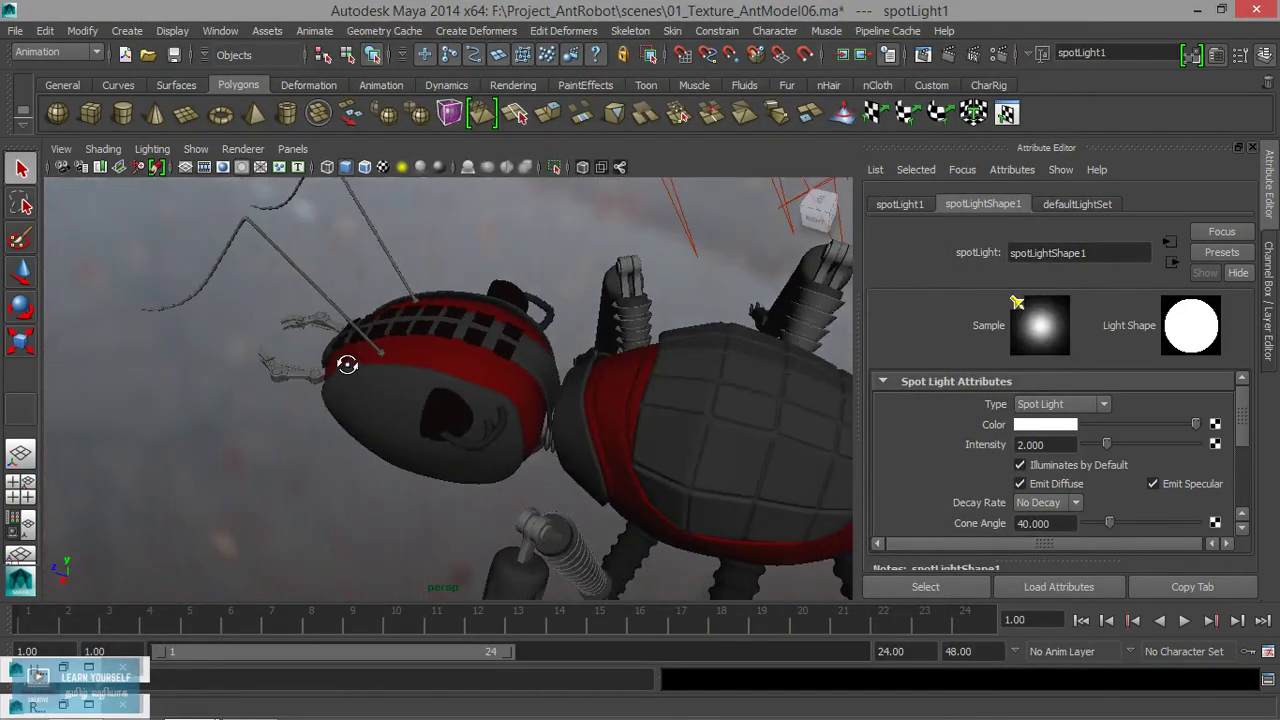
middle_click_drag(529, 382, 551, 415, "alt")
left_click_drag(551, 415, 557, 334, "alt")
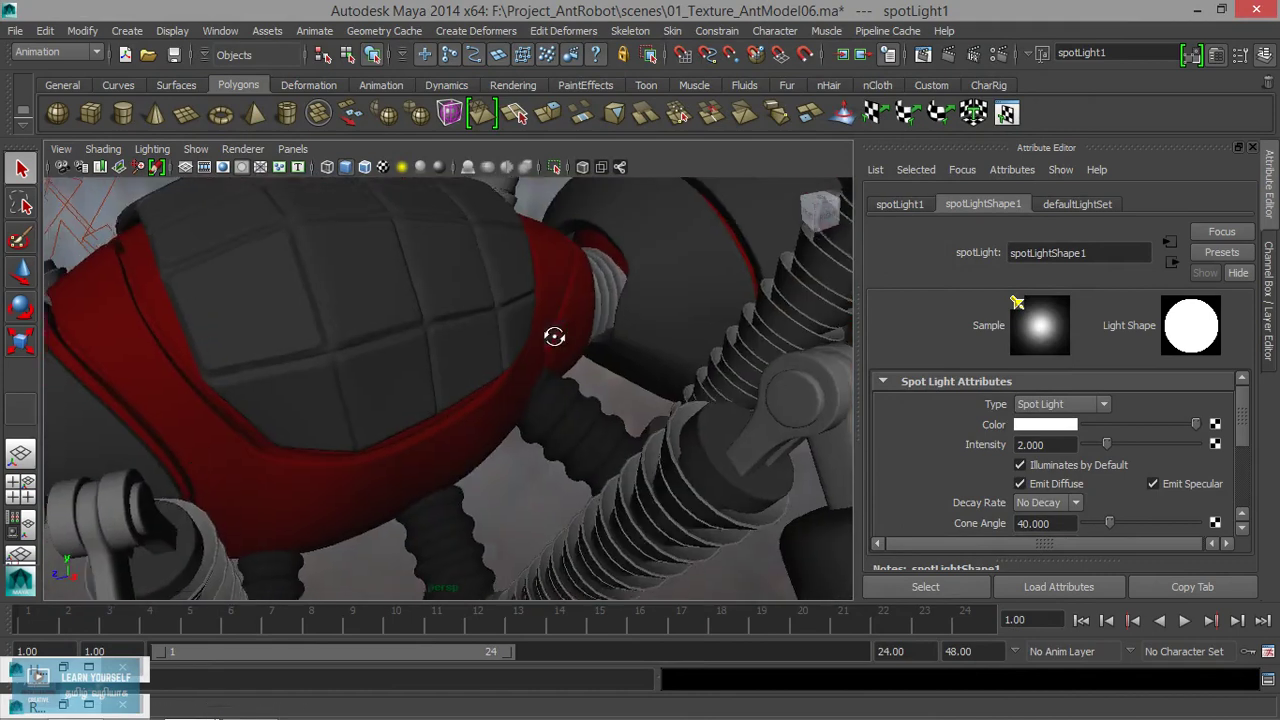
middle_click_drag(557, 334, 724, 292, "alt")
left_click_drag(724, 292, 491, 449, "alt")
left_click(303, 426)
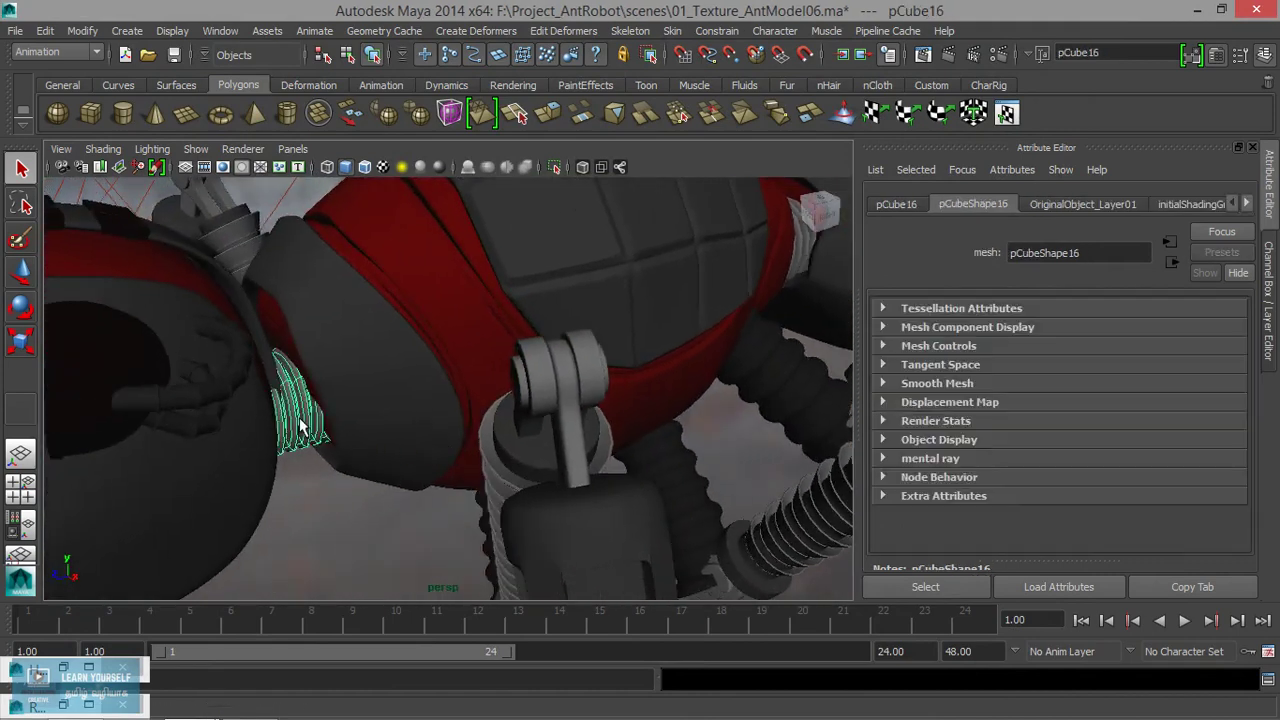
key("f")
mouse_move(534, 451)
right_mouse_down("alt")
mouse_move(490, 449)
mouse_move(470, 420)
right_mouse_up("alt")
right_click_drag(451, 272, 455, 432)
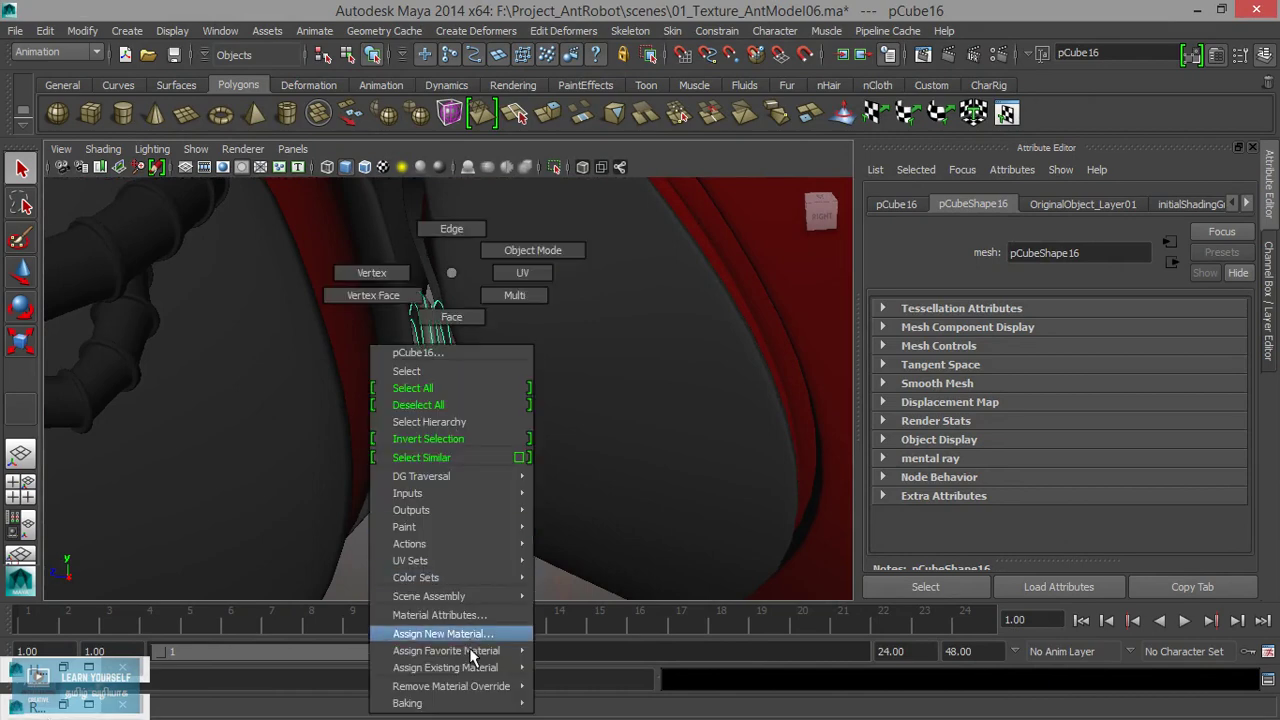
mouse_move(445, 667)
right_click_drag(595, 685, 595, 685)
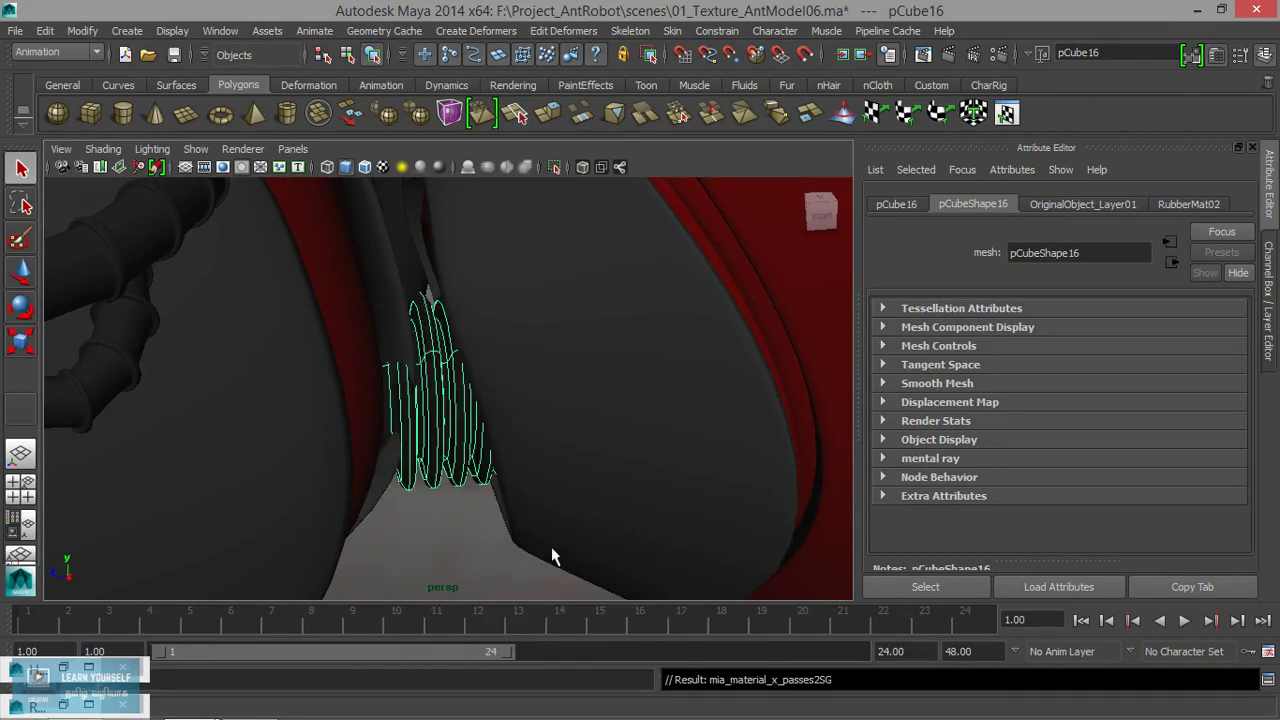
Step: Give the ribbed pCube17 at the ant's waist the same RubberMat02 material
scroll(551, 541, "down", 5)
mouse_move(551, 541)
left_mouse_down("alt")
mouse_move(181, 492)
mouse_move(377, 469)
mouse_move(400, 491)
mouse_move(502, 477)
left_mouse_up("alt")
scroll(446, 501, "up", 3)
left_click(380, 440)
scroll(389, 447, "up", 3)
left_click(502, 487)
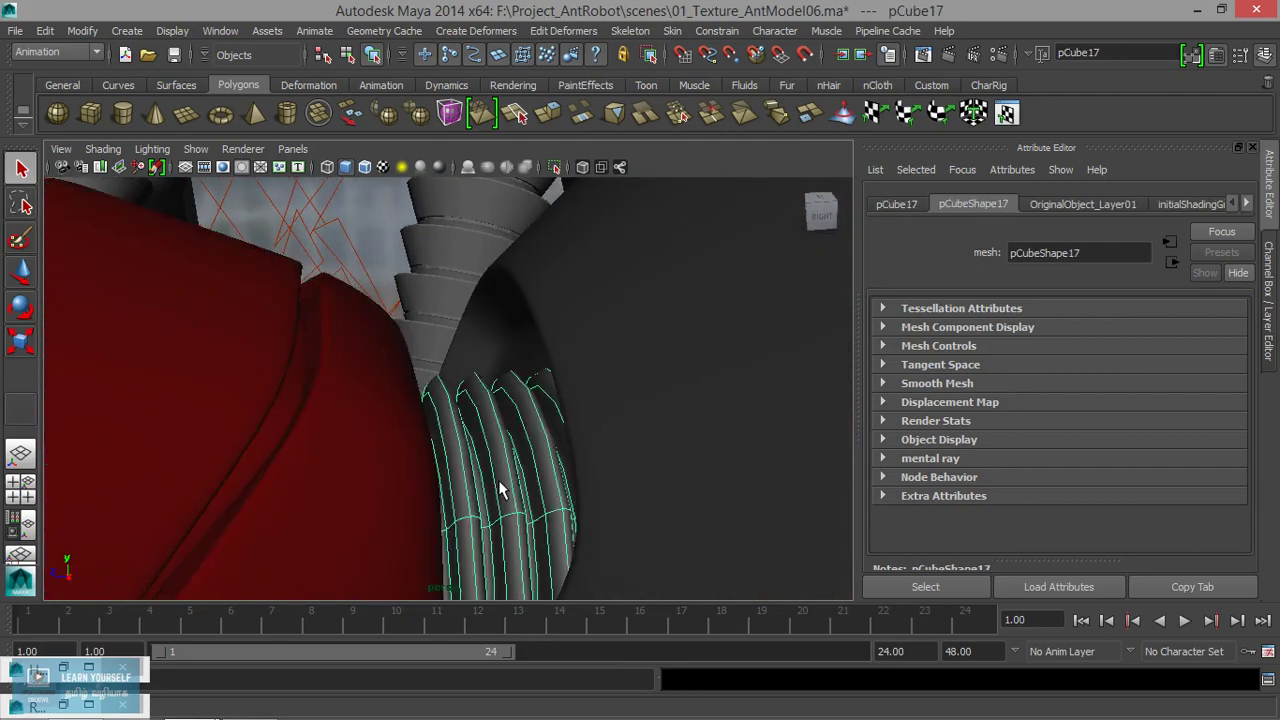
scroll(502, 490, "down", 3)
scroll(512, 510, "down", 5)
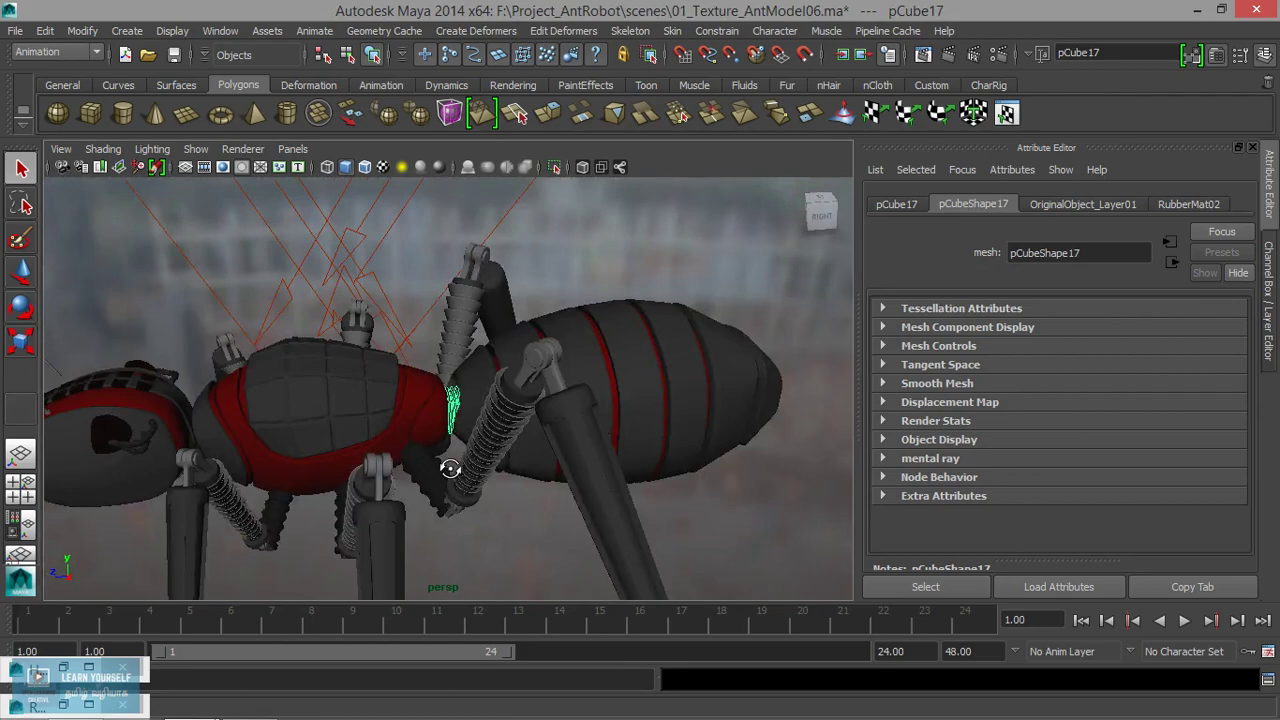
Step: Orbit above the ant and select the leg part polySurface42
mouse_move(450, 468)
left_mouse_down("alt")
mouse_move(580, 486)
mouse_move(671, 463)
mouse_move(510, 480)
mouse_move(654, 329)
mouse_move(631, 443)
mouse_move(674, 437)
mouse_move(579, 457)
mouse_move(529, 425)
mouse_move(457, 449)
mouse_move(686, 457)
mouse_move(674, 470)
mouse_move(594, 471)
mouse_move(591, 449)
mouse_move(723, 424)
left_mouse_up("alt")
left_click(573, 363)
scroll(588, 426, "up", 5)
scroll(588, 426, "down", 5)
scroll(705, 486, "up", 4)
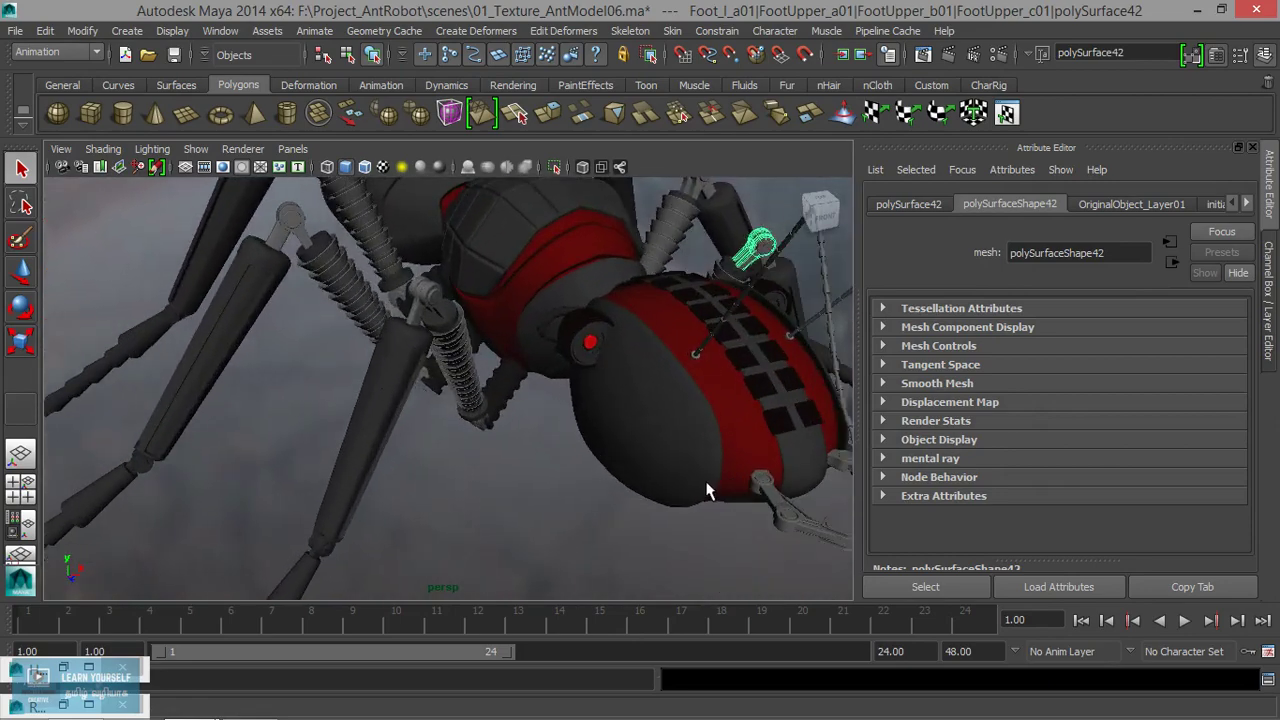